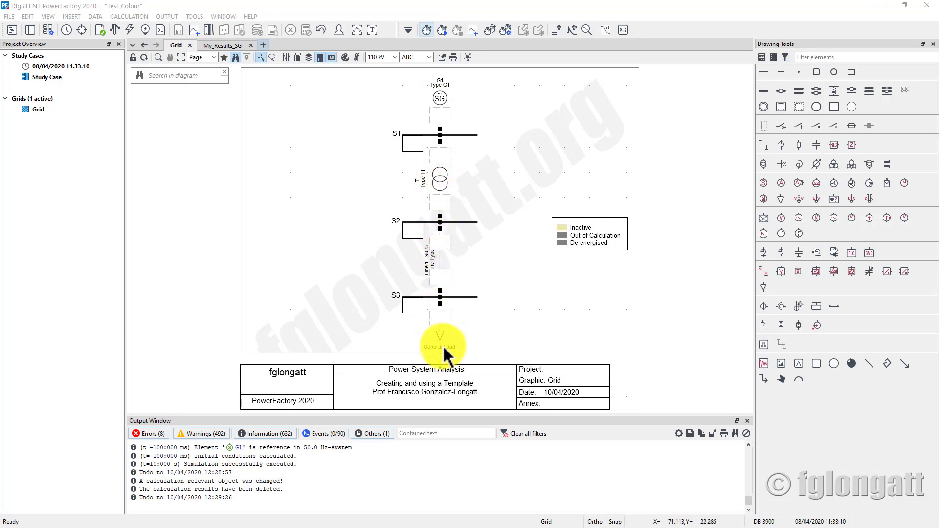
Inspect generator G1's data and its Plant_G1 composite model
double_click(441, 97)
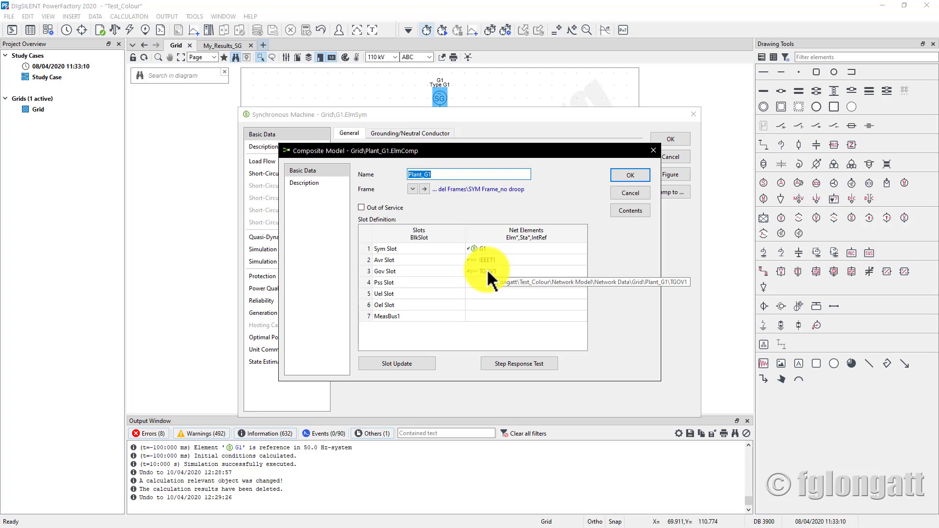
click(630, 175)
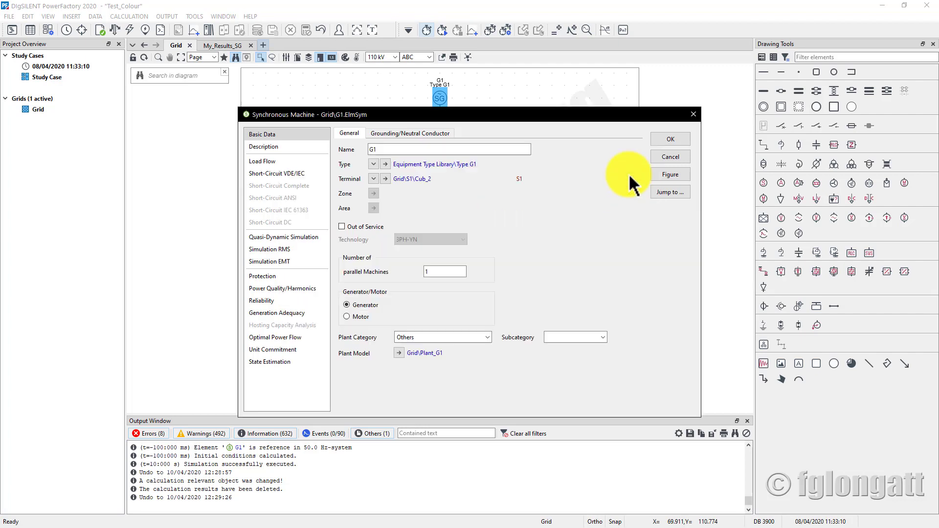
click(666, 140)
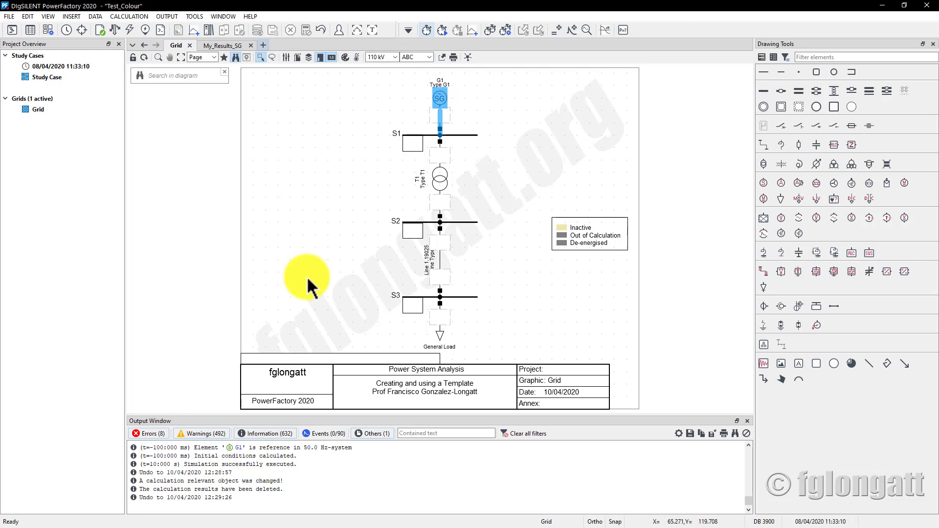
Extend busbar S2 to the left and select the G1, S1, T1 branch
click(414, 222)
drag(403, 221, 315, 222)
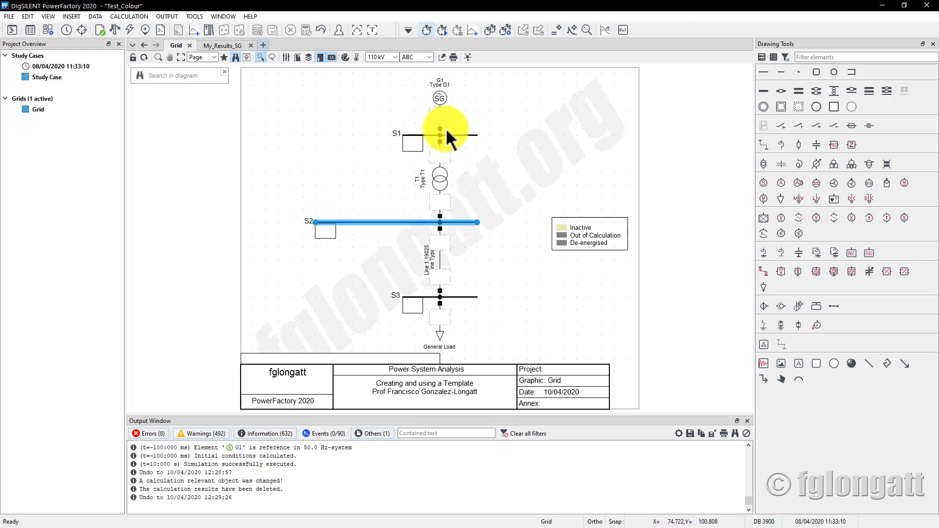
drag(422, 94, 458, 193)
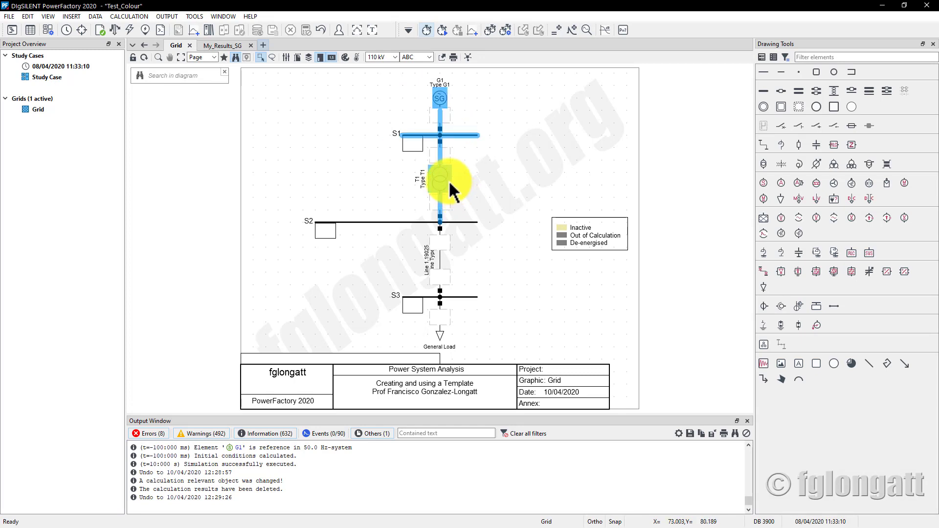
right_click(448, 180)
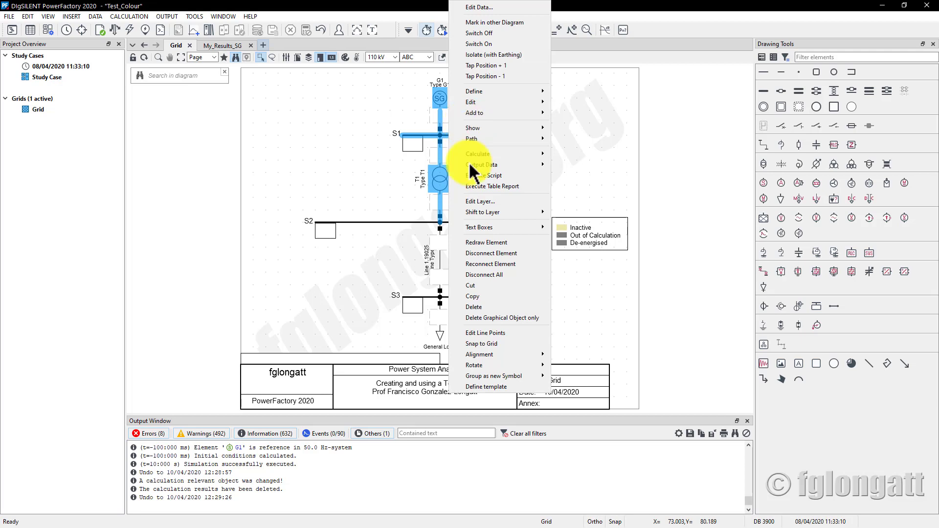
key(Escape)
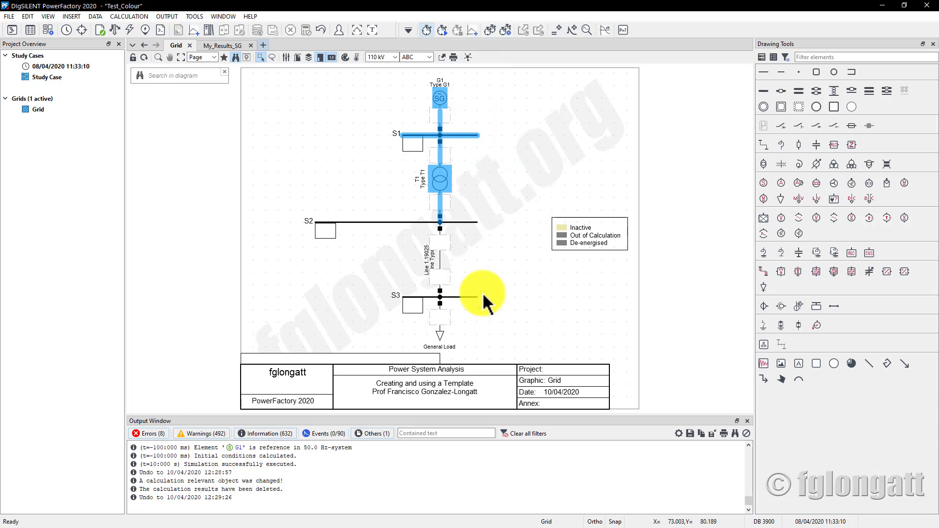
Copy the G1–S1–T1 branch and paste it left of the original, feeding S2
right_click(306, 122)
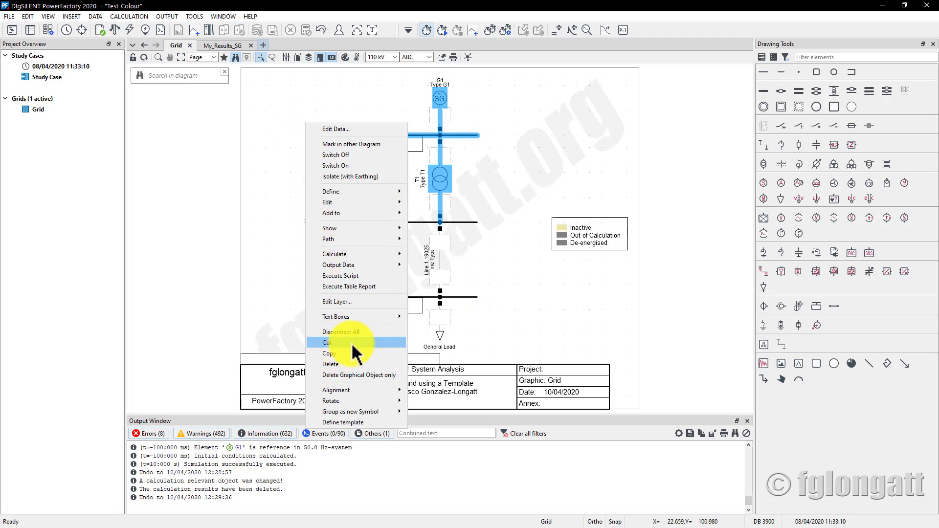
click(509, 107)
right_click(269, 123)
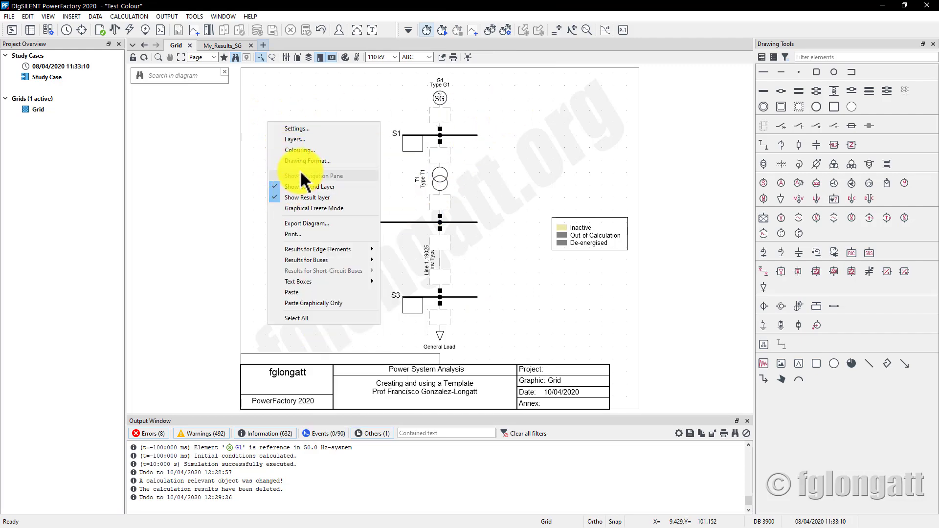
click(295, 293)
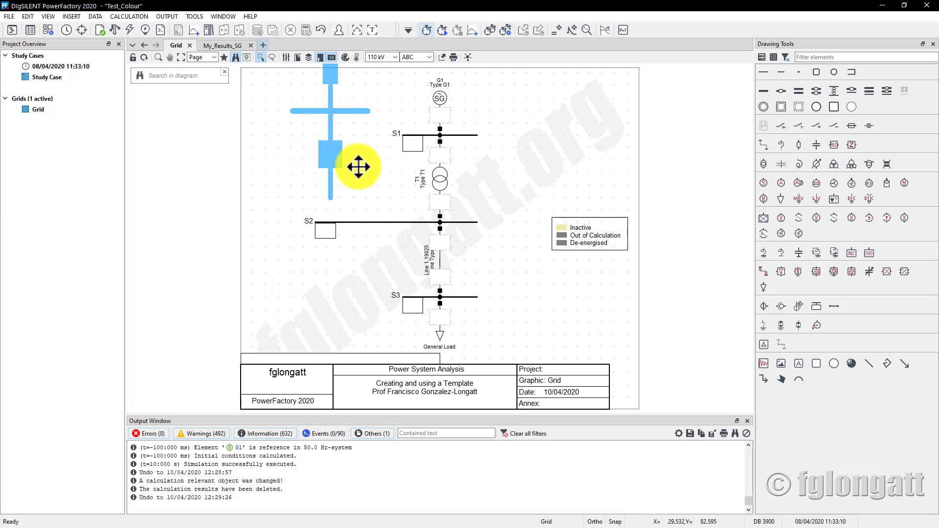
click(347, 182)
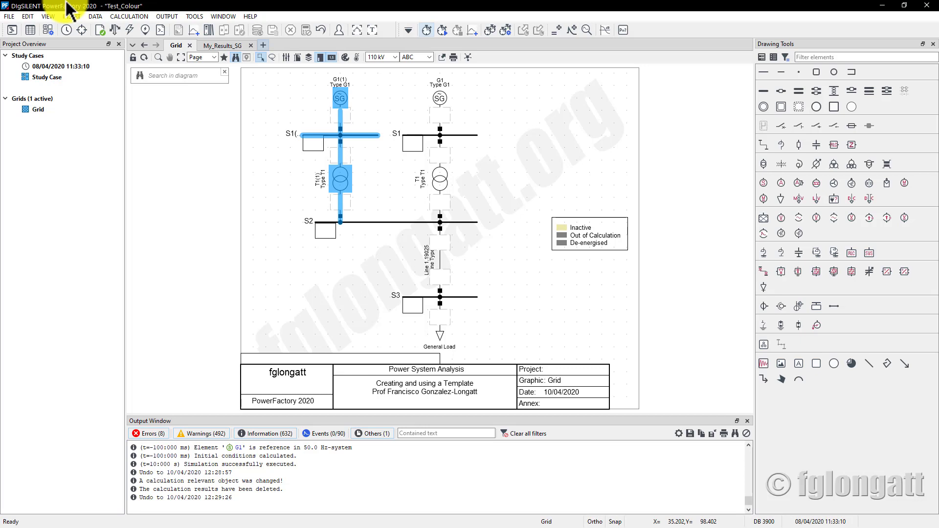
Check that copied transformer T1(1) uses transformer type T1
click(295, 162)
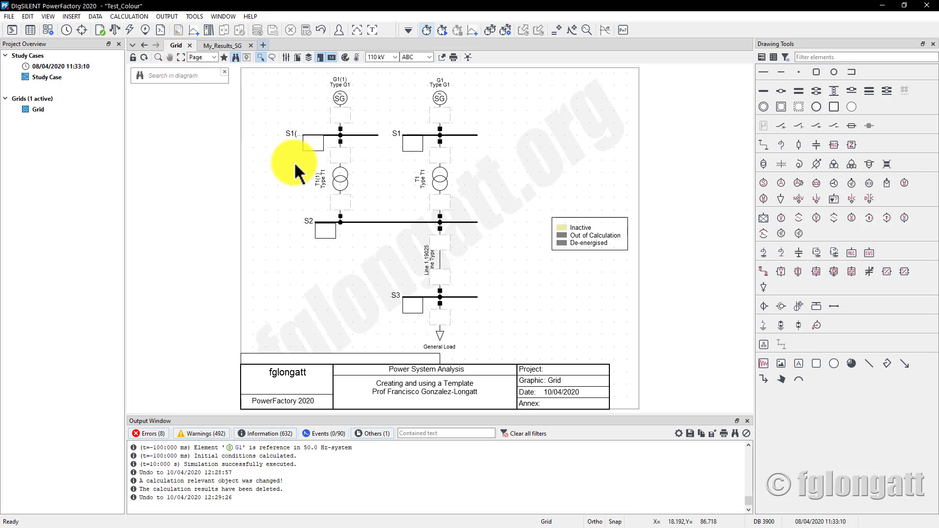
double_click(345, 180)
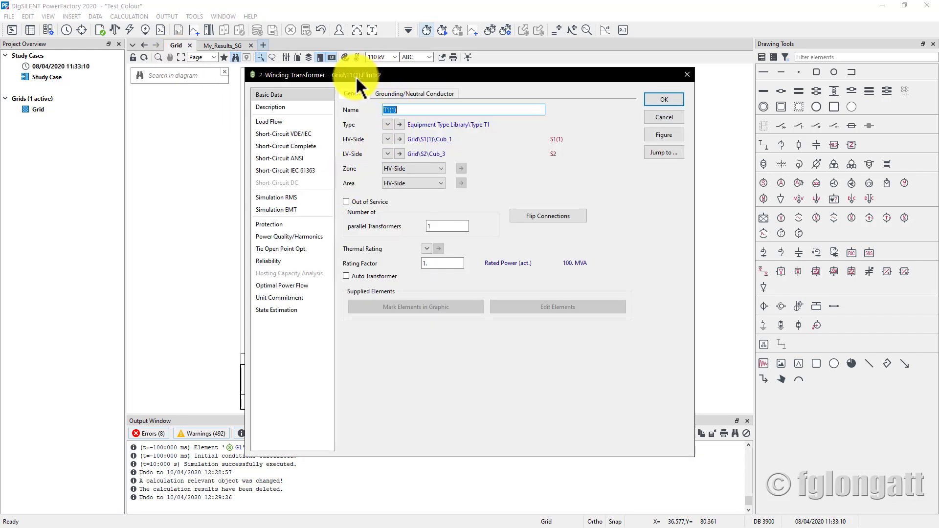
click(399, 124)
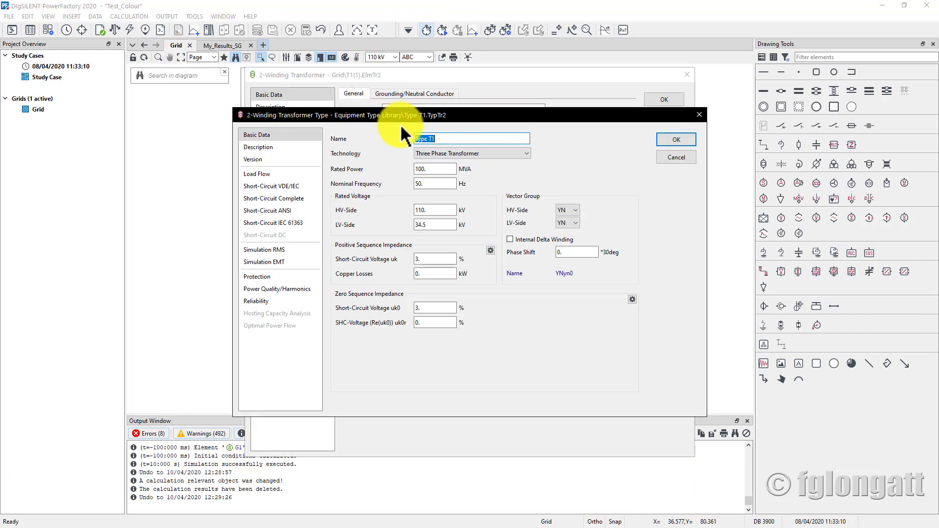
click(676, 140)
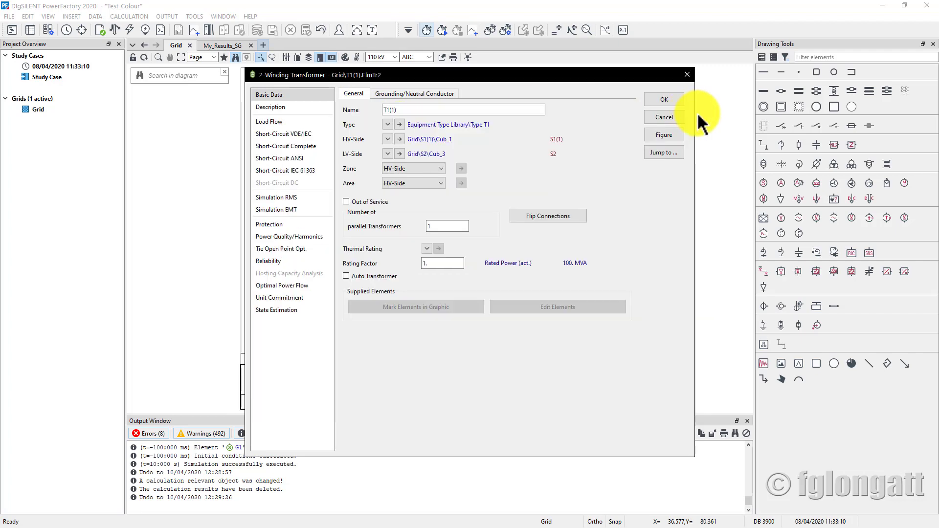
click(675, 100)
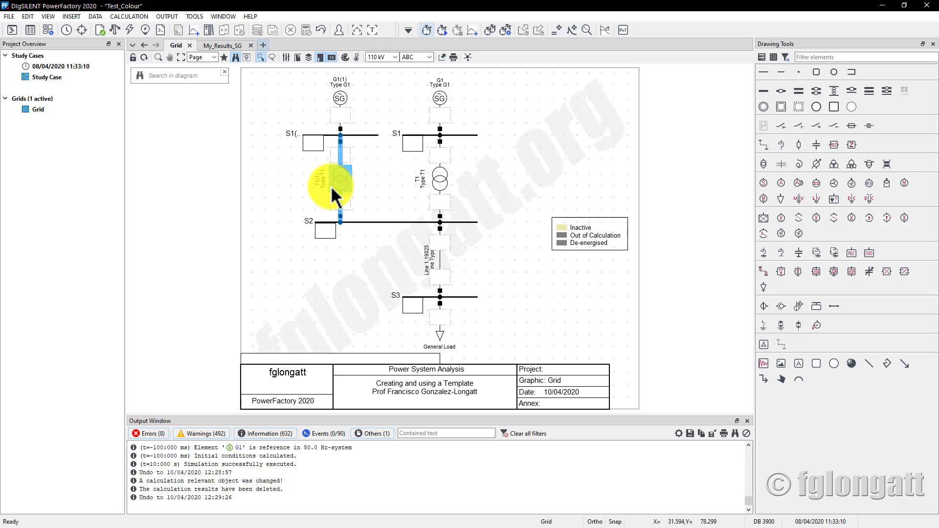
Open generator G1(1) and confirm it uses type G1 with no plant model
double_click(339, 101)
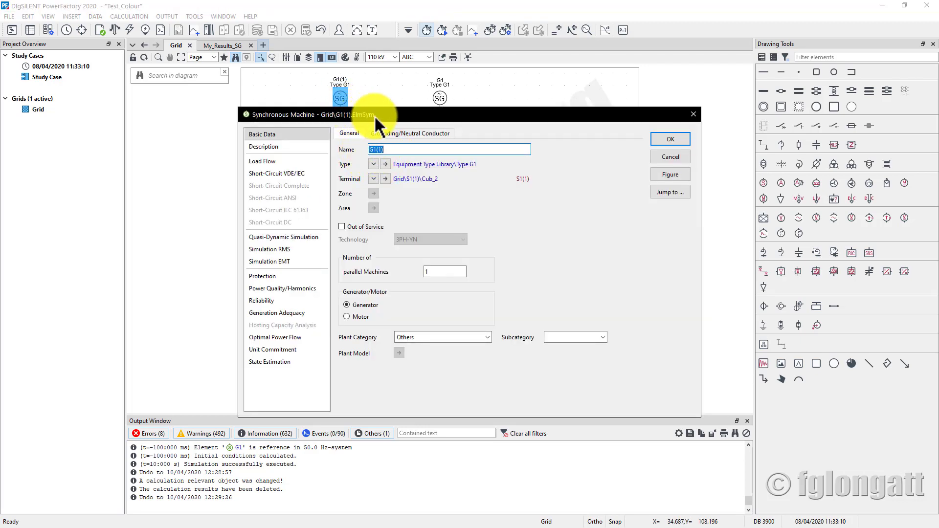
click(386, 164)
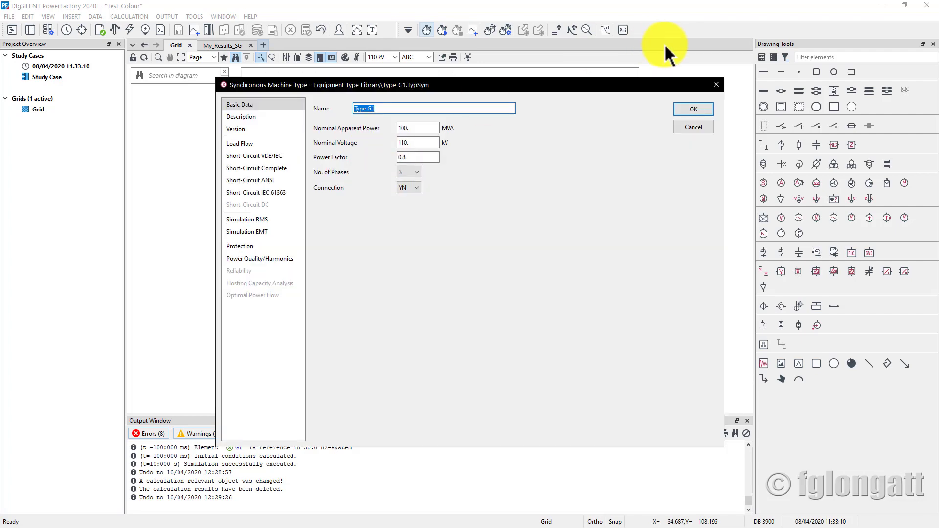
click(719, 85)
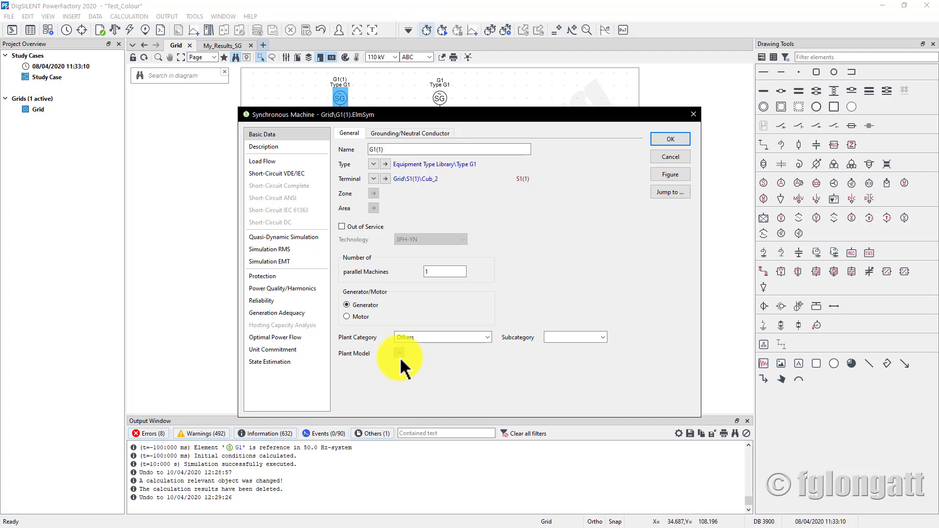
Delete the copied G1(1), S1(1), T1(1) branch, confirming the deletion
click(664, 138)
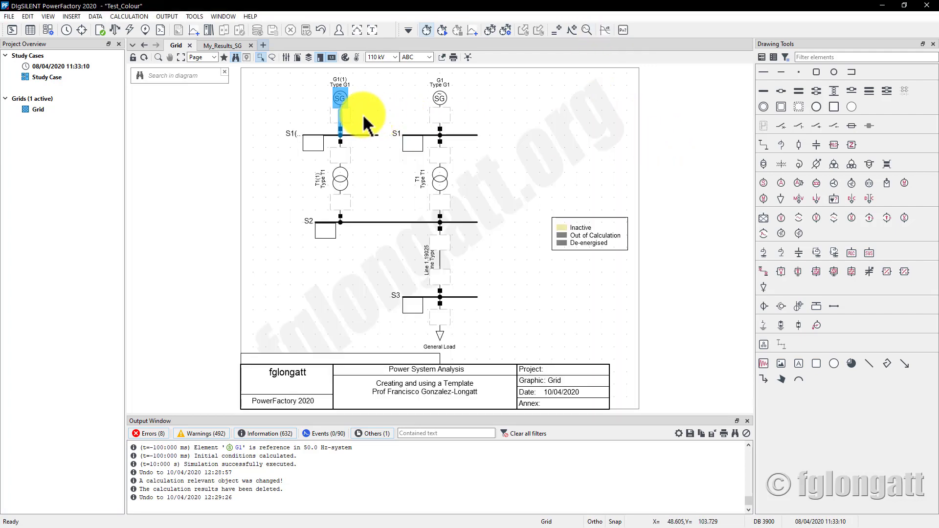
drag(318, 85, 360, 208)
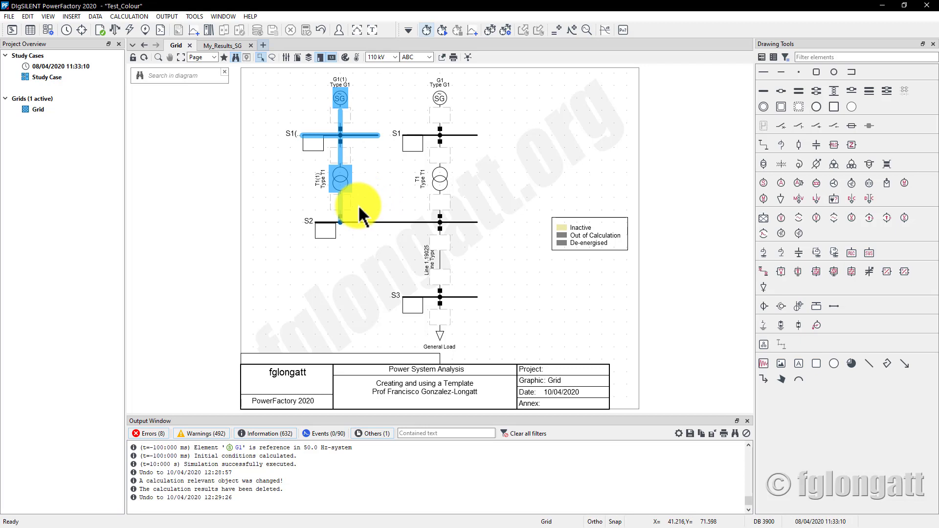
key(Delete)
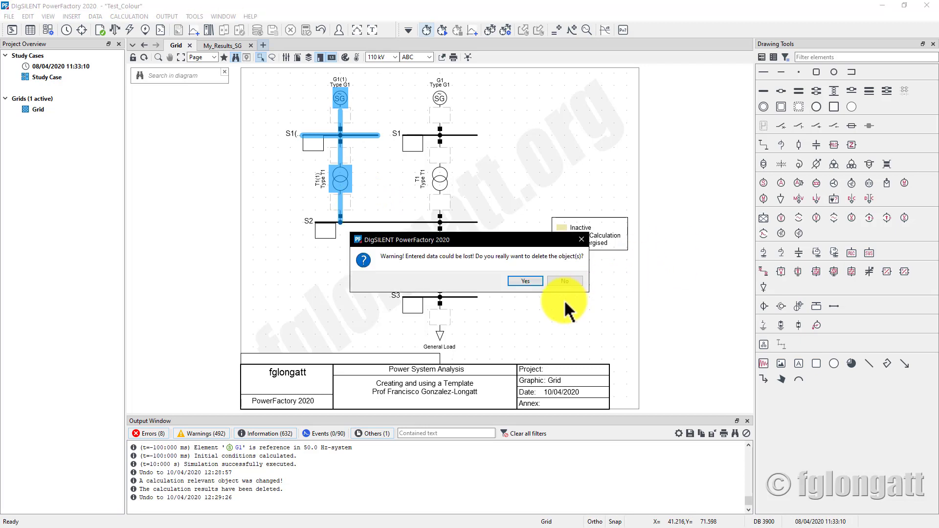
click(539, 279)
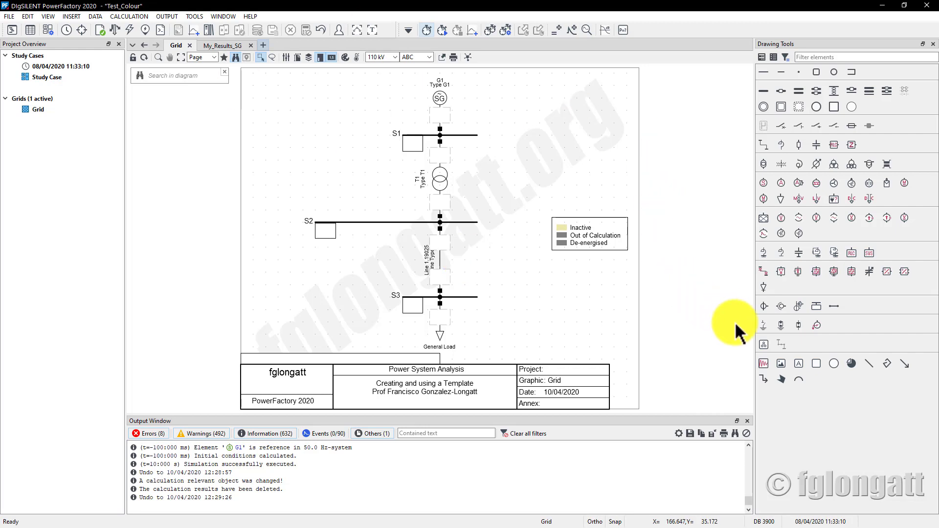
click(765, 344)
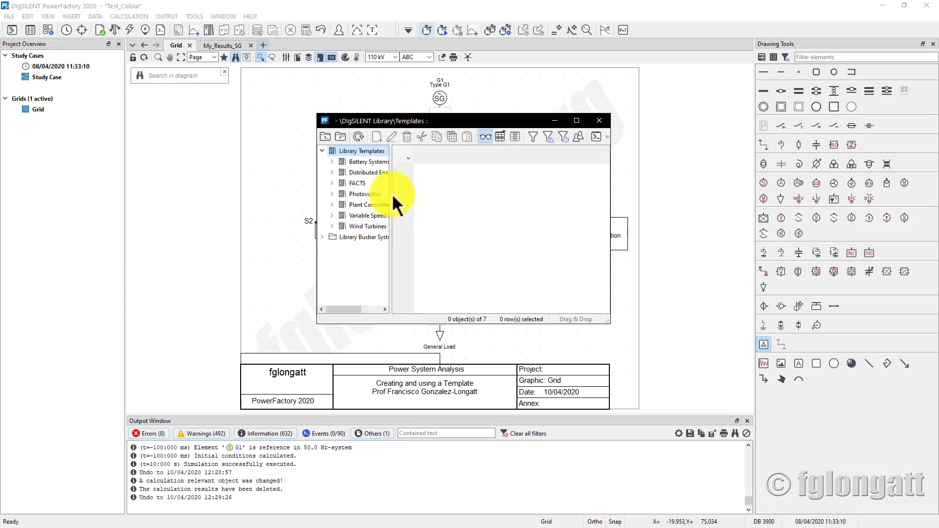
drag(316, 194, 82, 181)
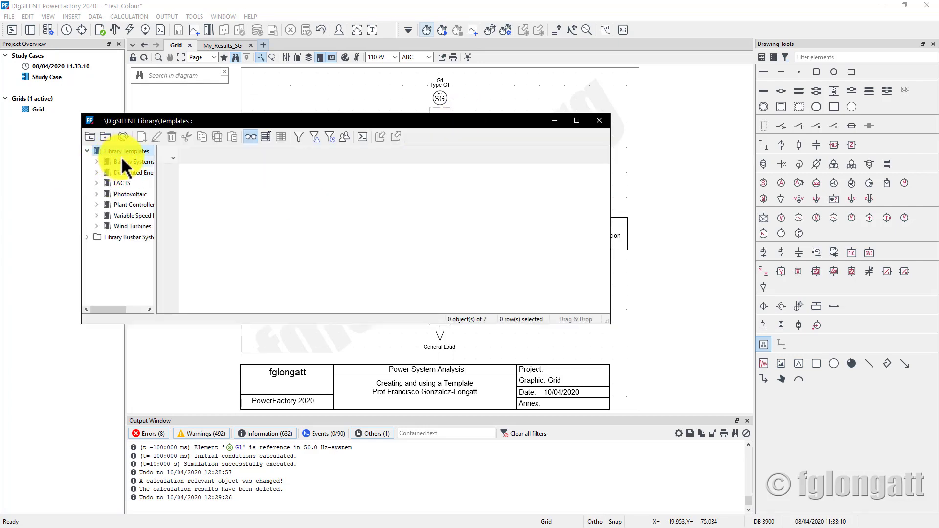
drag(155, 178, 254, 186)
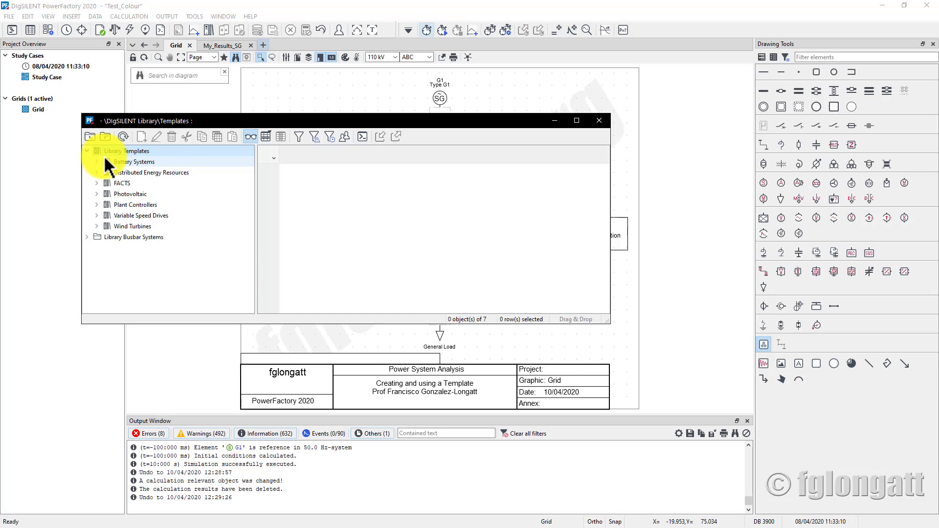
click(599, 121)
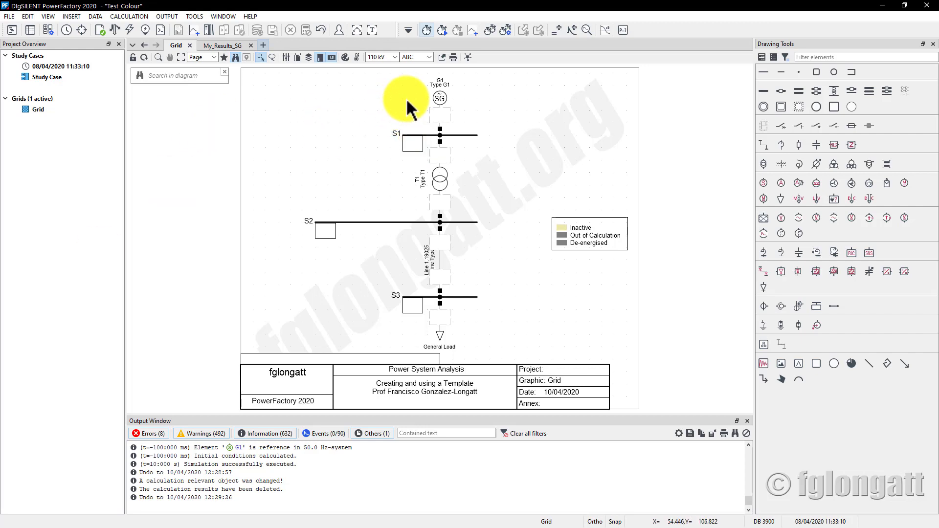
Define template My_GenSet_template from G1, S1 and T1, including the Plant_G1 composite model
drag(408, 98, 453, 192)
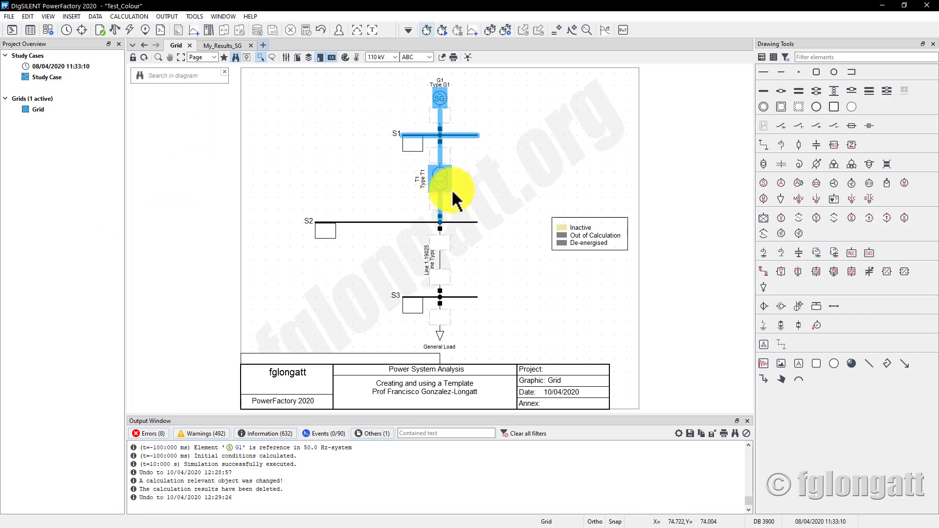
right_click(456, 133)
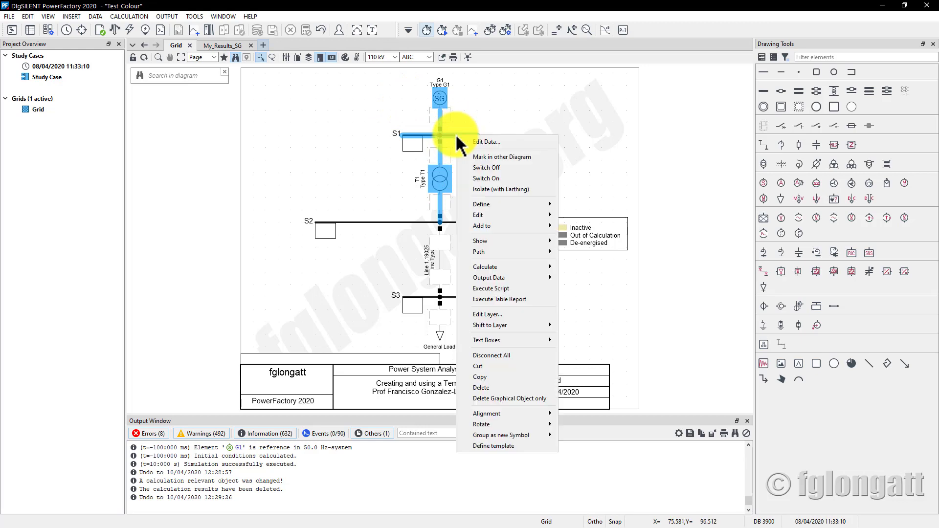
click(539, 445)
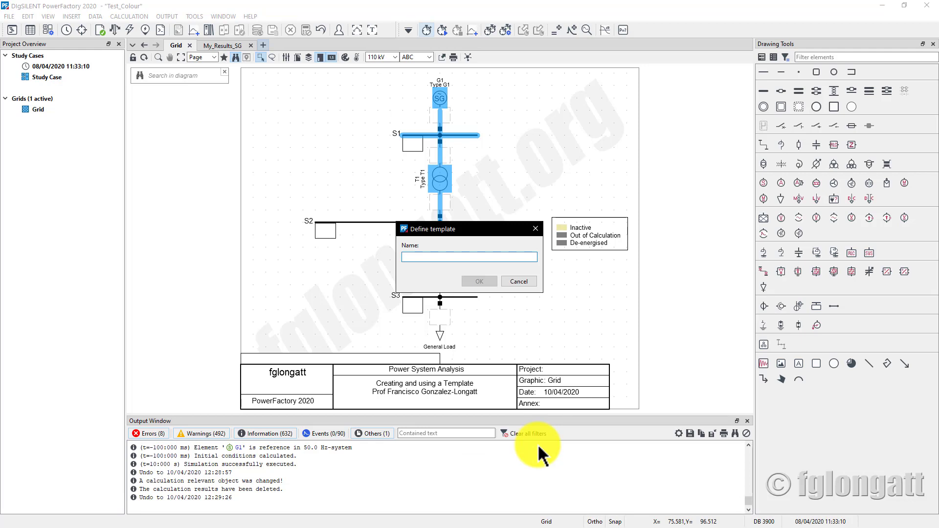
text(My_)
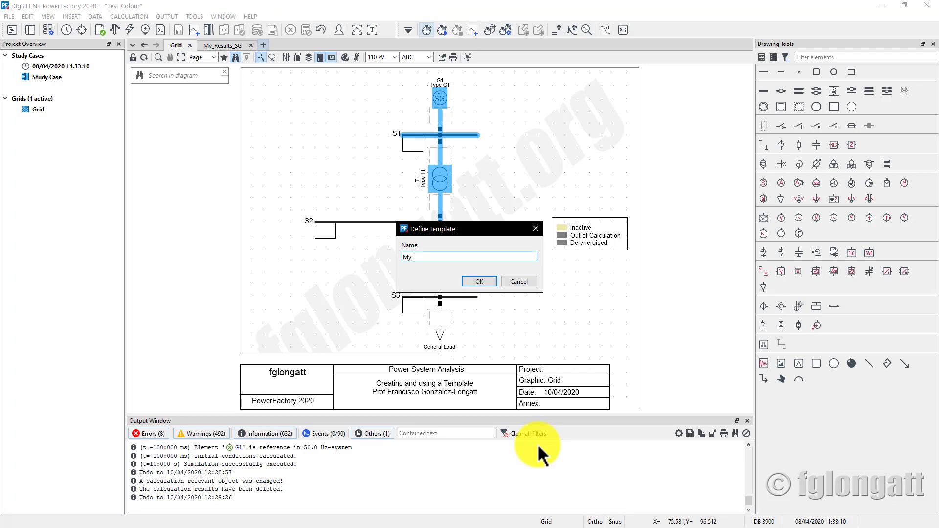
text(GenSet_templa)
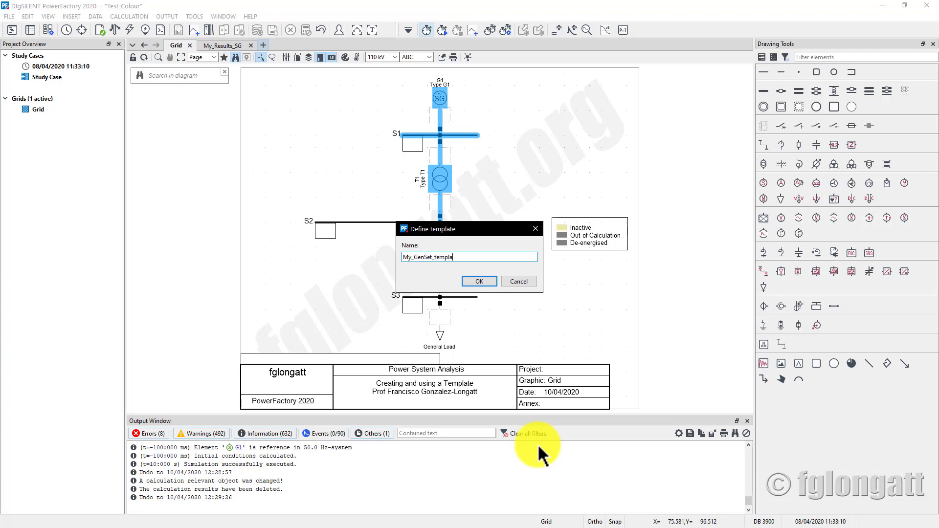
text(te)
click(487, 278)
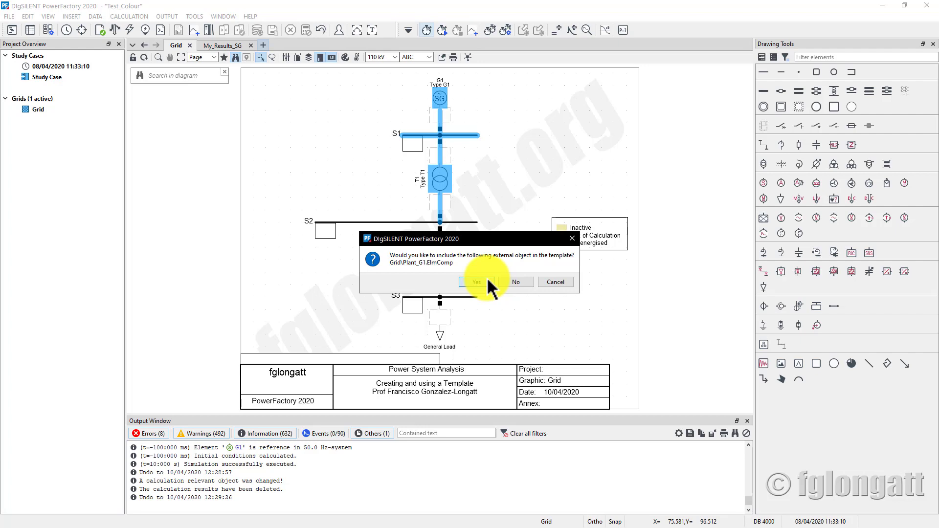
click(488, 282)
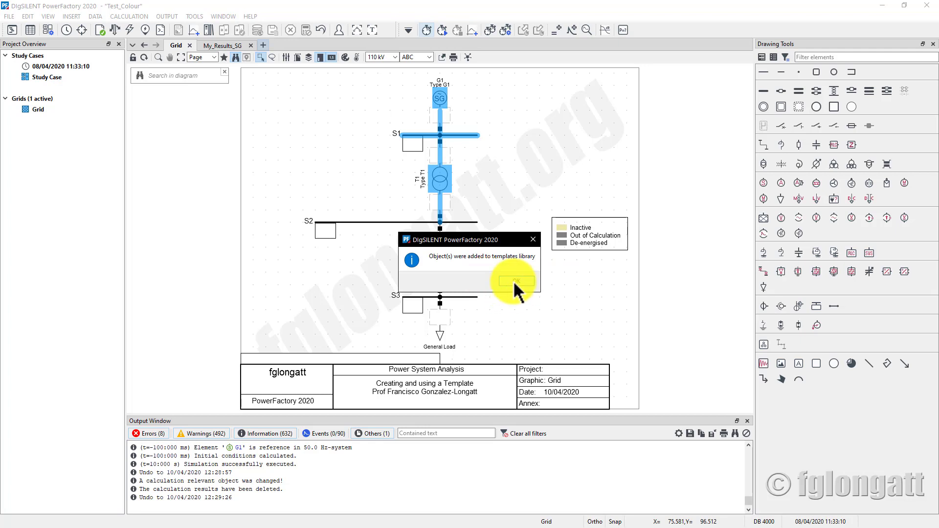
click(514, 282)
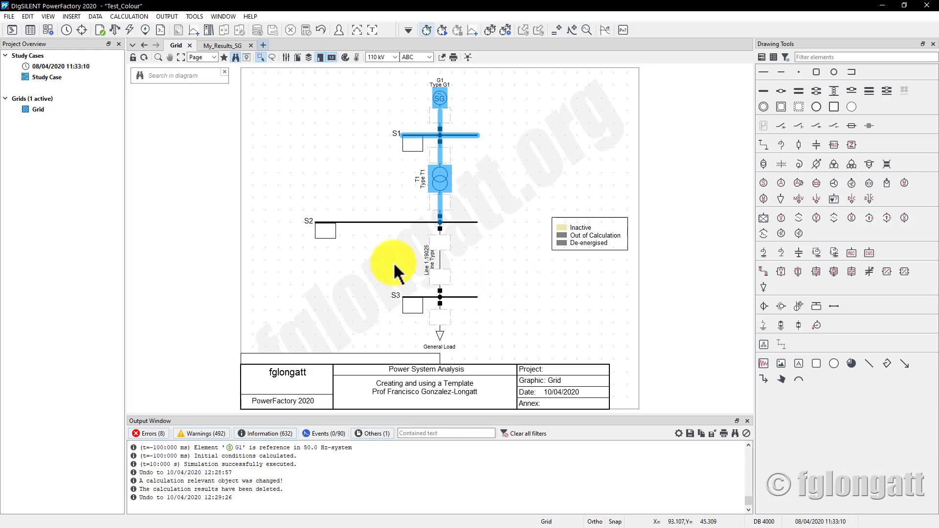
Open the Data Manager, reposition and resize it, and expand the Test_Colour project
click(30, 30)
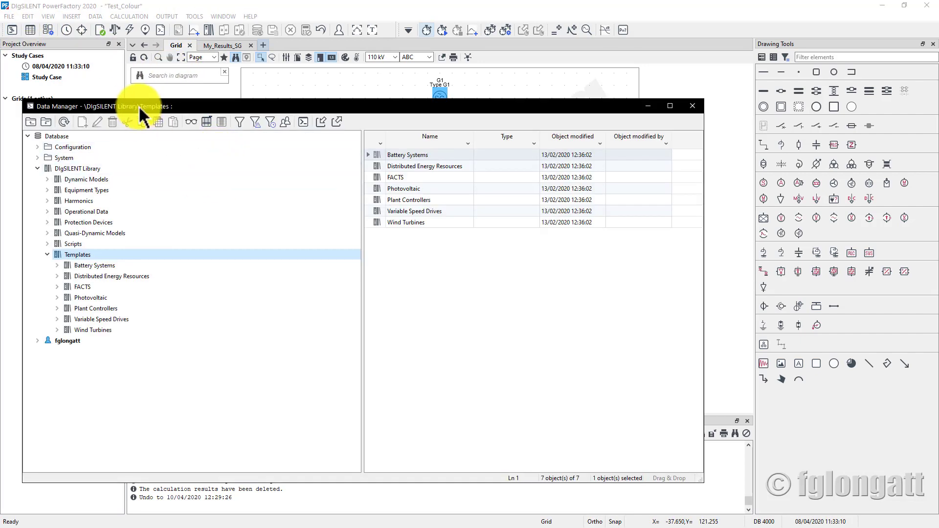
drag(139, 106, 318, 126)
drag(318, 125, 318, 125)
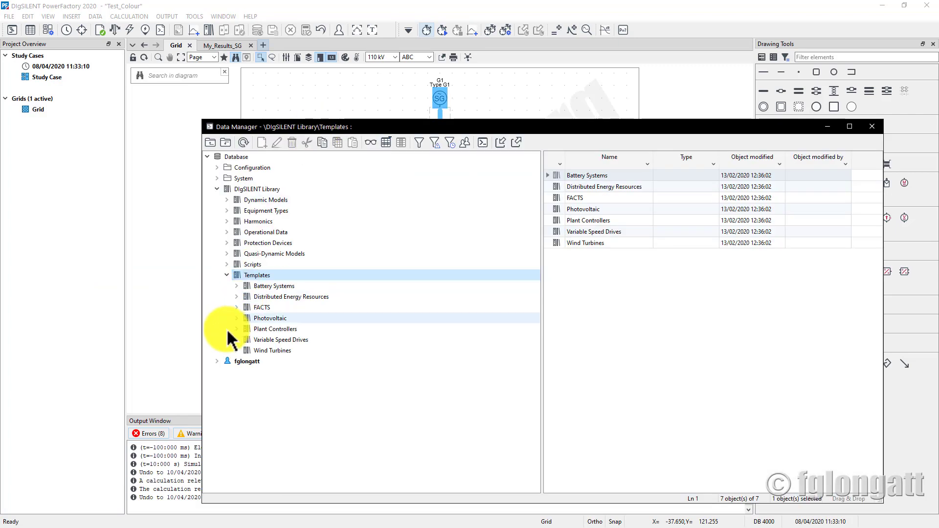
click(217, 360)
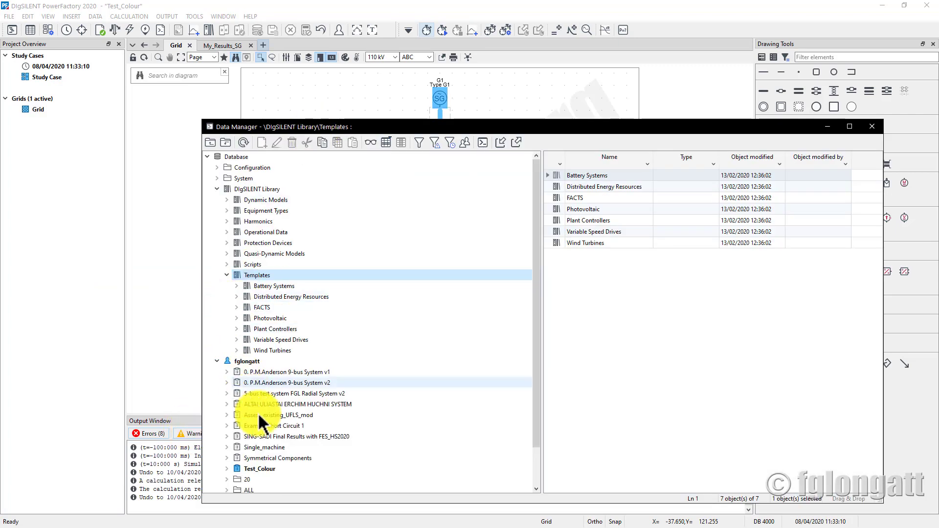
click(259, 469)
scroll(440, 372, down, 2)
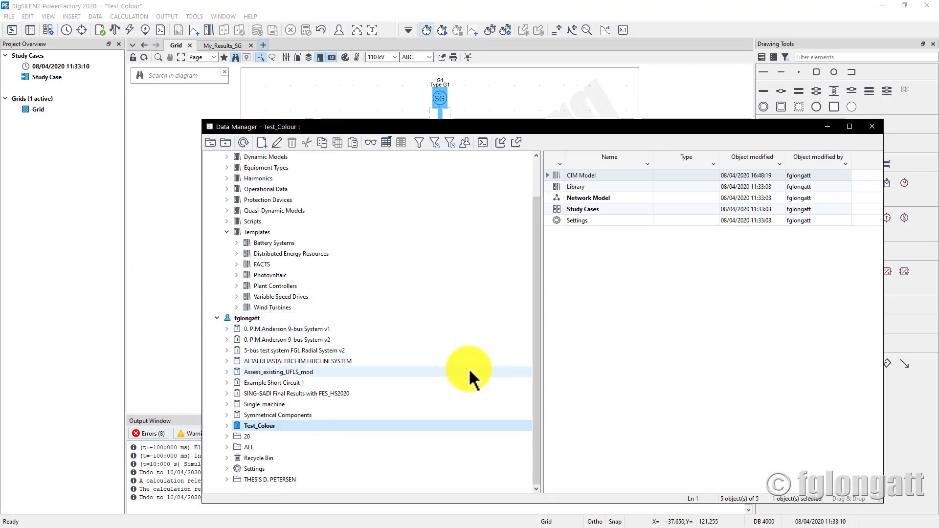
click(226, 426)
scroll(248, 186, up, 2)
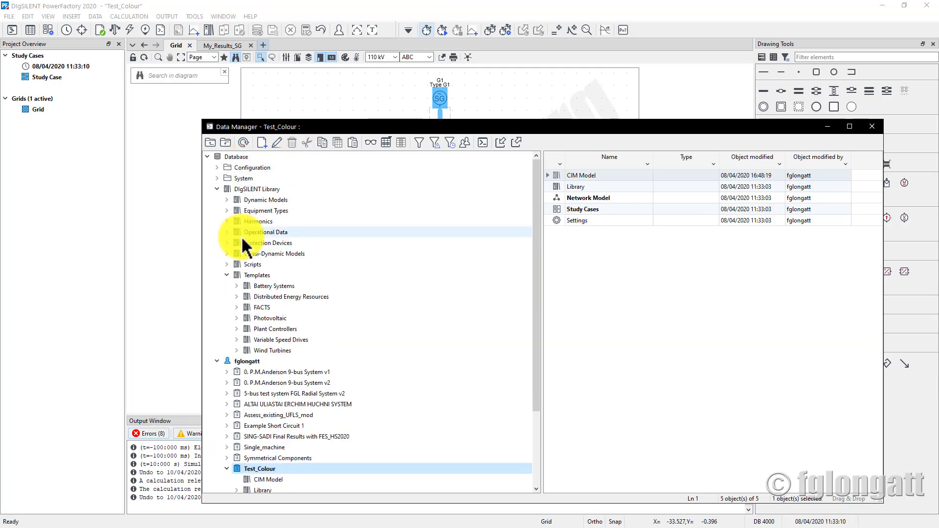
click(217, 188)
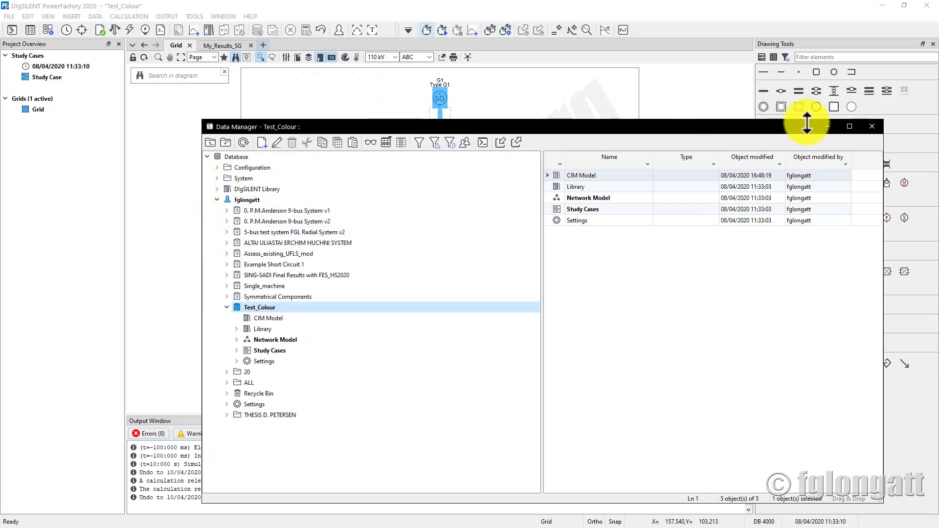
drag(803, 122, 768, 361)
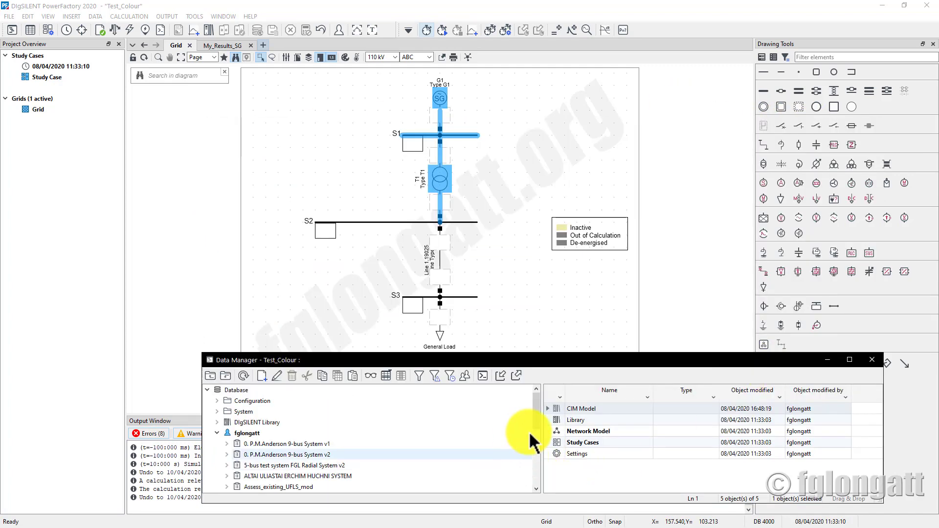
drag(535, 413, 533, 463)
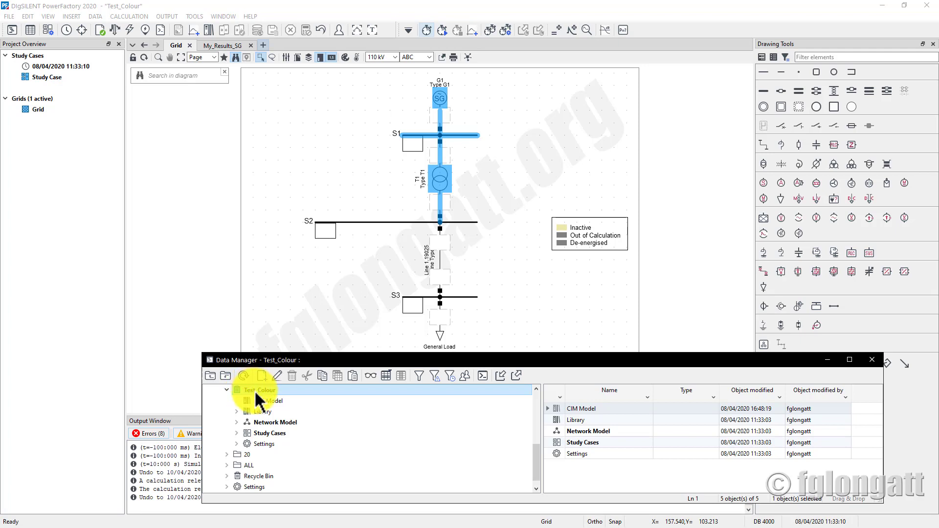
Expand Library > Templates > My_GenSet_template to list its elements and graphics
click(238, 412)
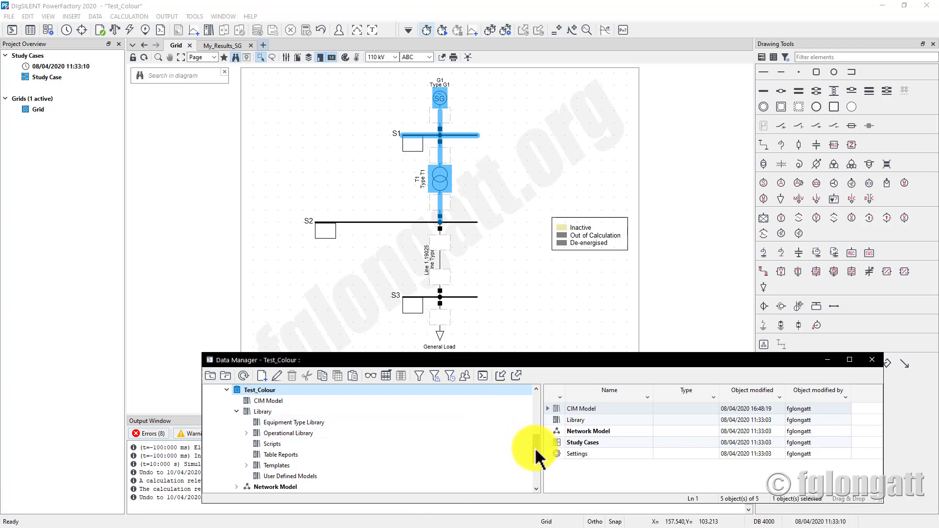
click(292, 474)
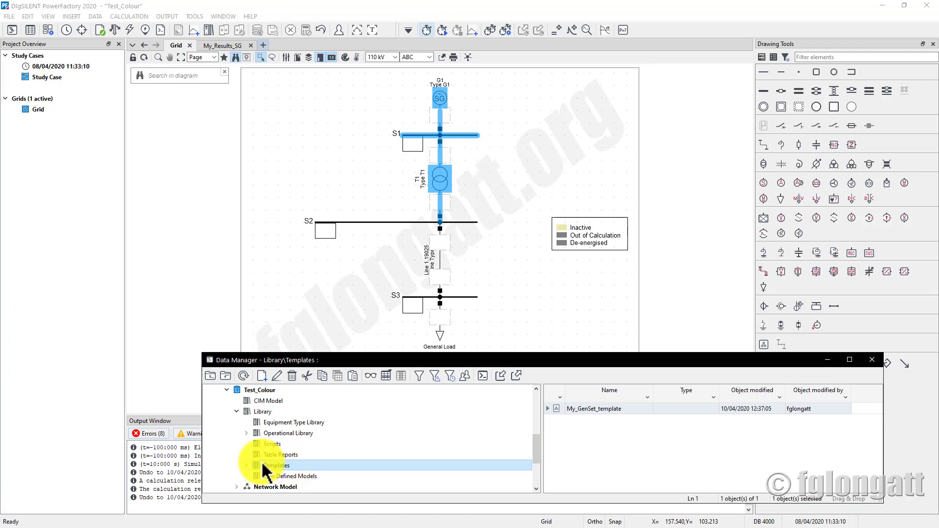
double_click(263, 465)
click(272, 475)
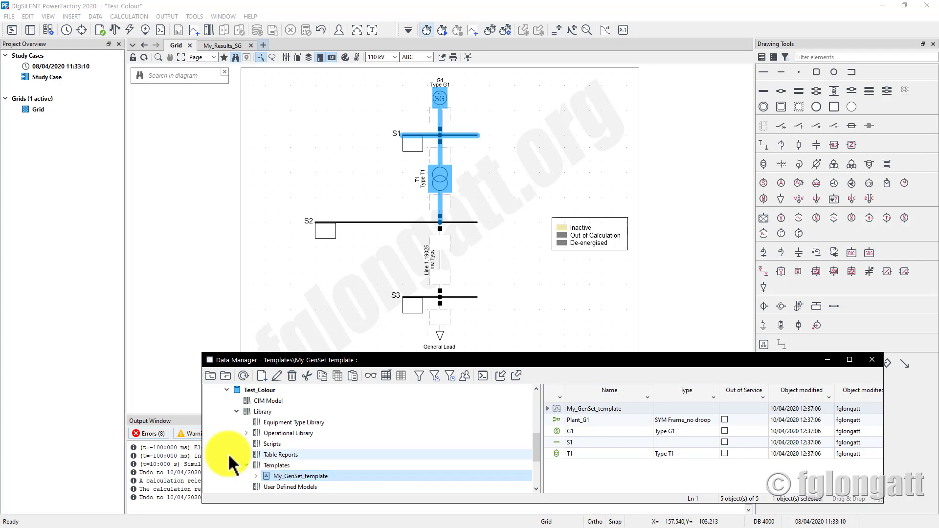
click(256, 475)
scroll(259, 477, down, 1)
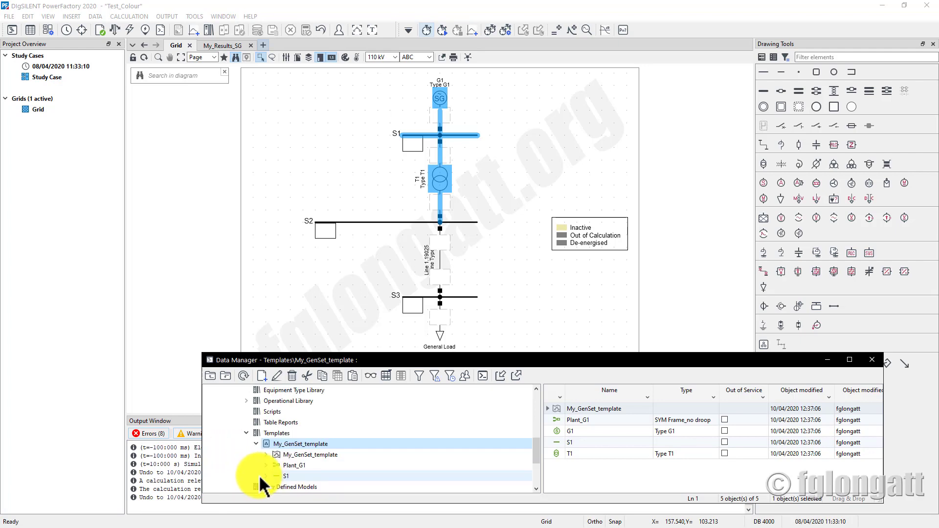
click(264, 454)
scroll(262, 459, down, 1)
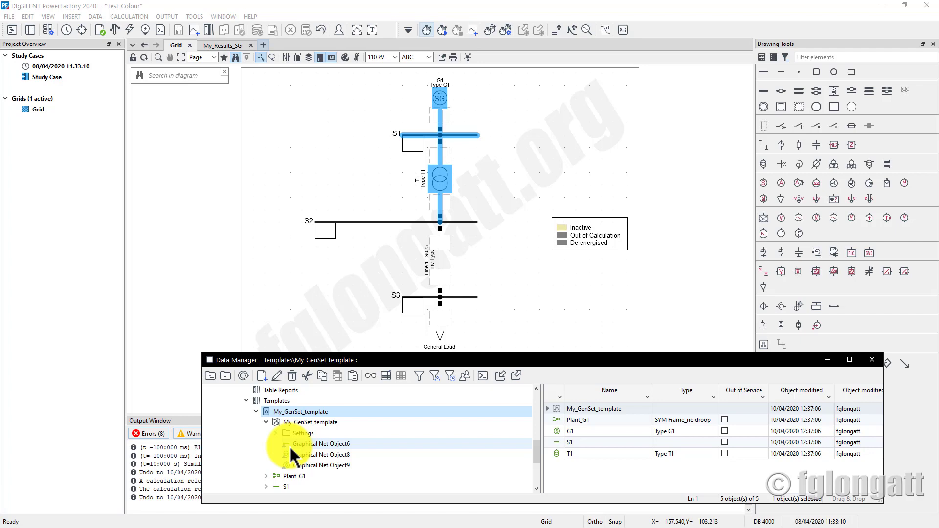
Review the template's Plant_G1, G1 and S1 properties
double_click(561, 421)
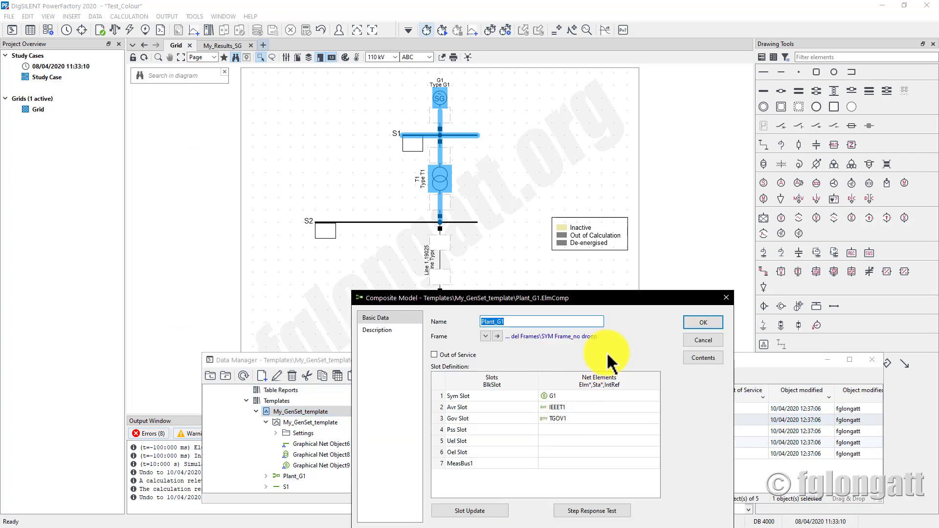
click(705, 322)
double_click(560, 431)
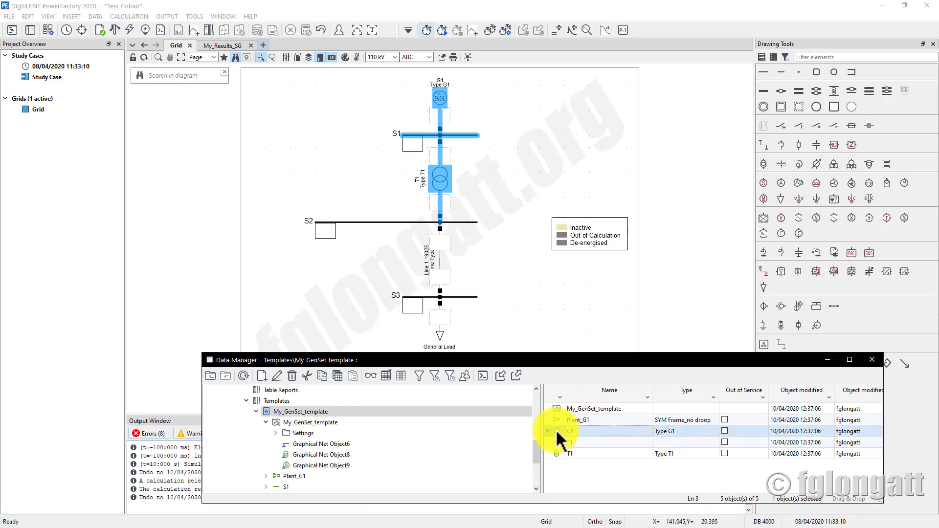
click(725, 268)
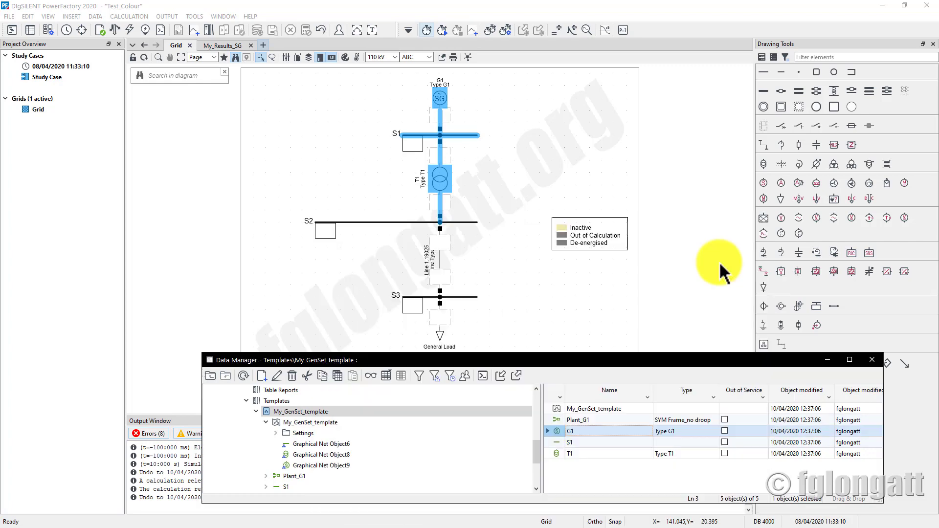
double_click(560, 441)
click(705, 237)
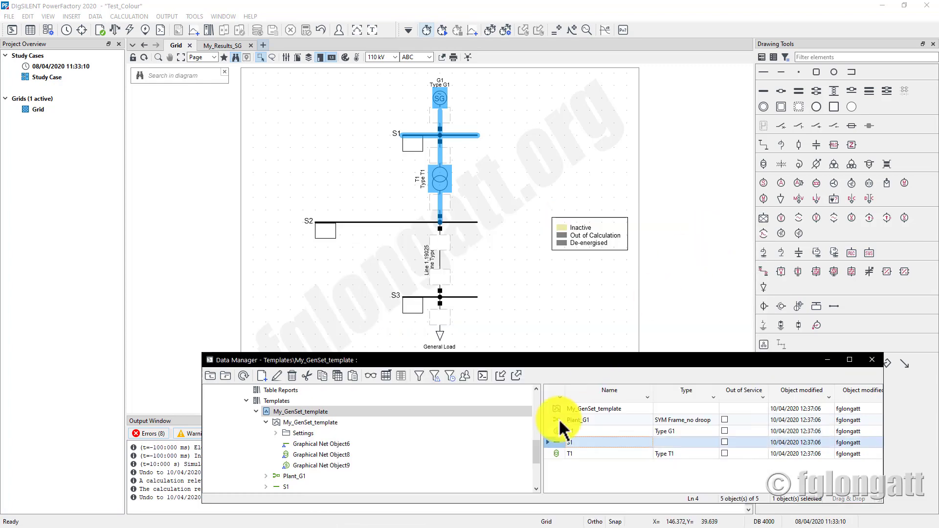
Check template transformer T1's HV-side connection to busbar S1
double_click(557, 454)
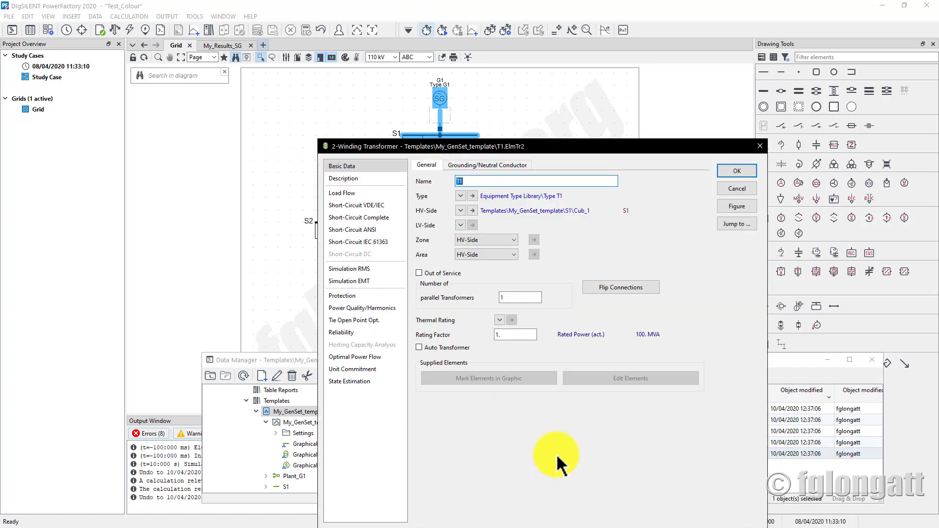
click(728, 174)
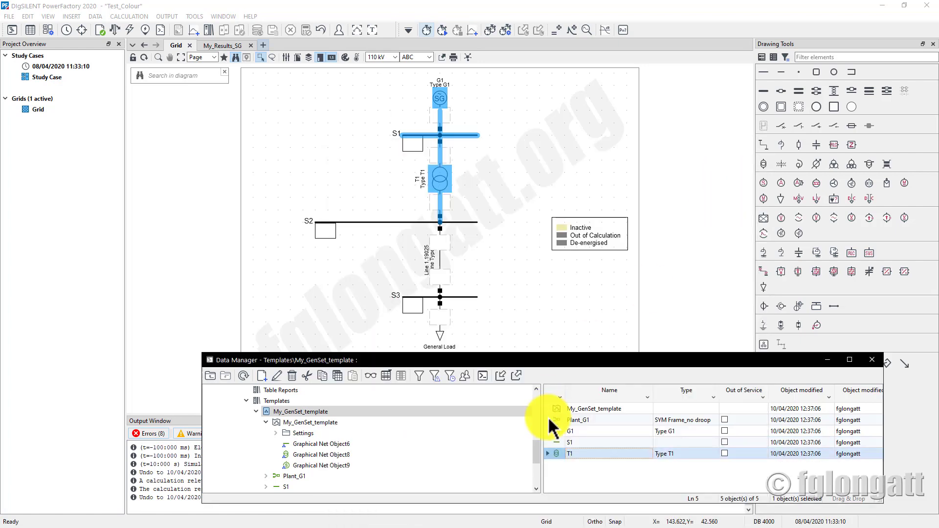
double_click(554, 451)
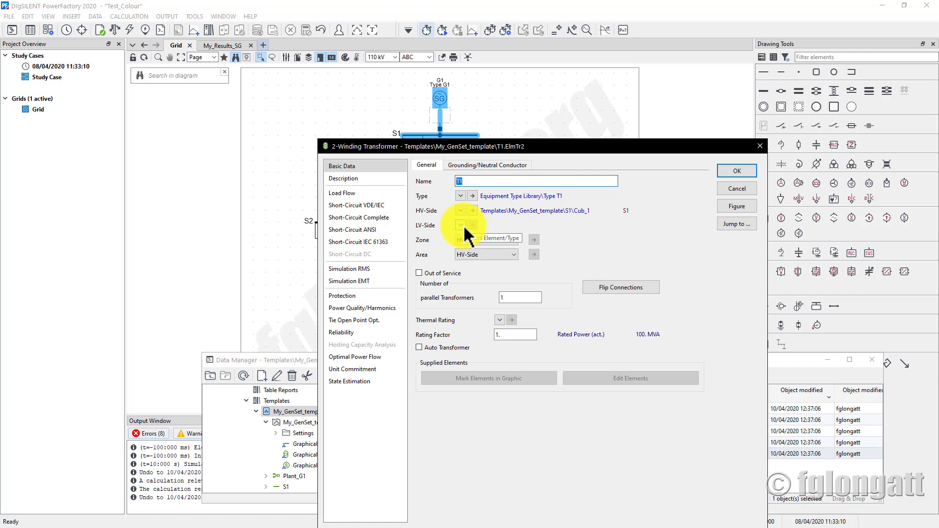
click(726, 176)
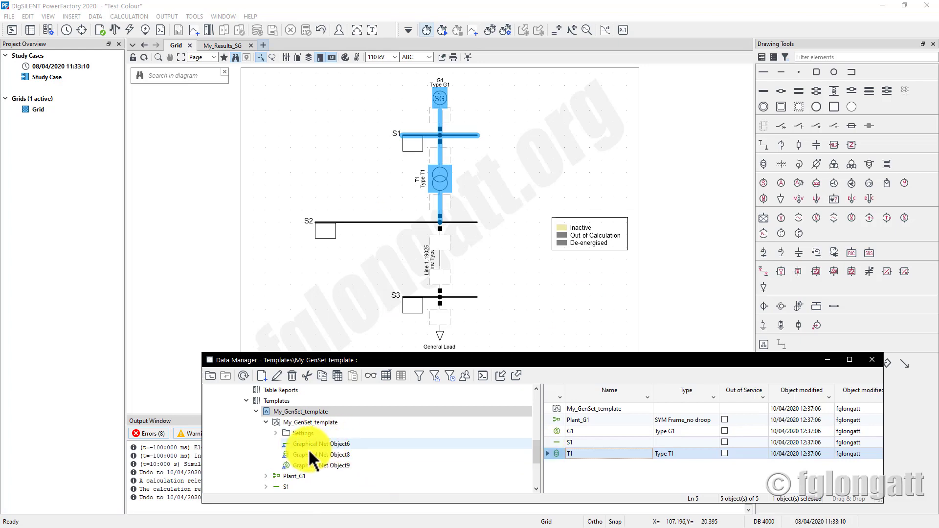
click(296, 476)
scroll(292, 470, down, 1)
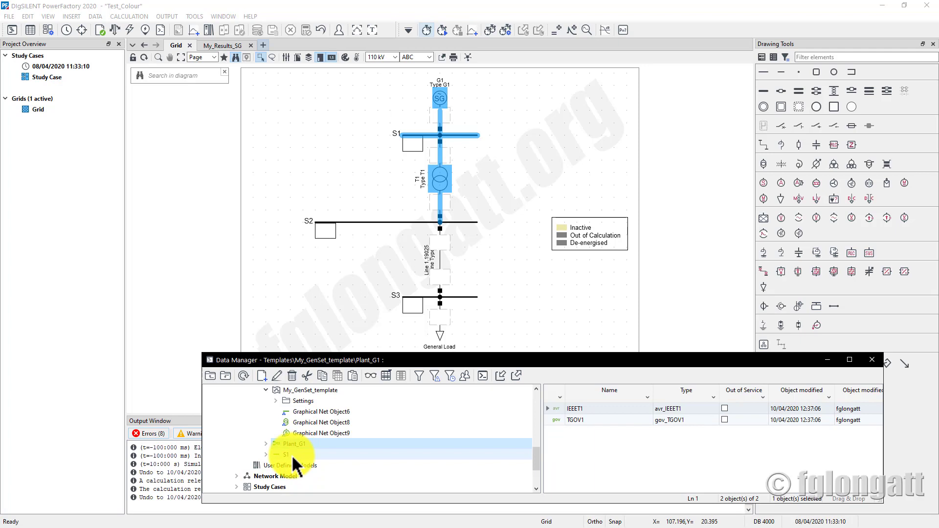
click(294, 456)
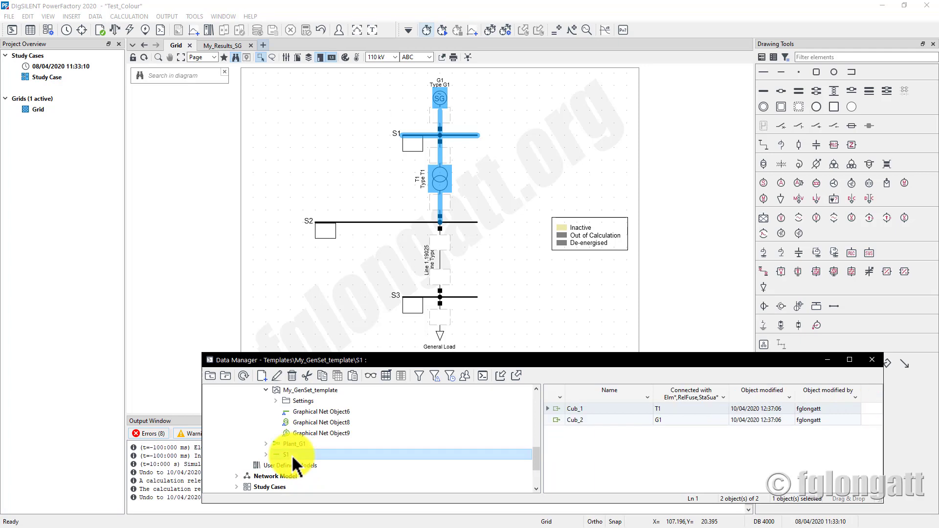
click(295, 391)
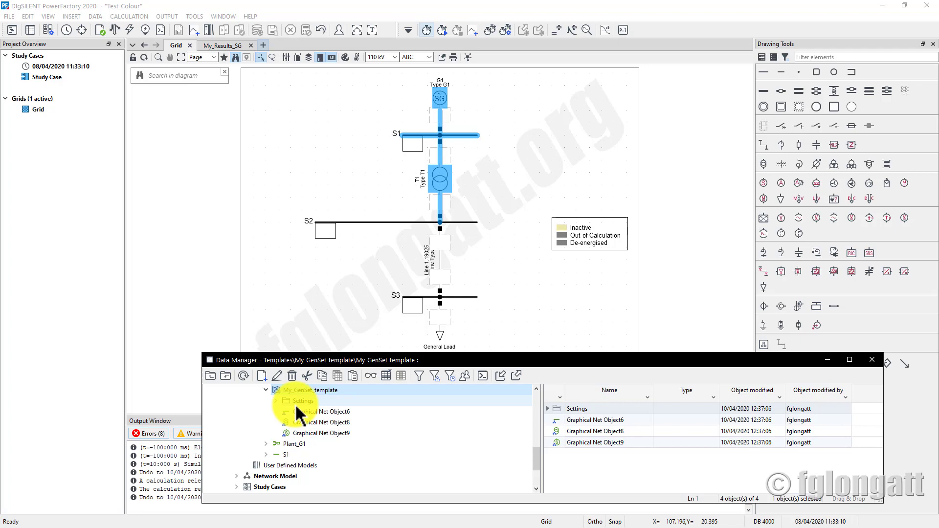
click(558, 431)
click(559, 442)
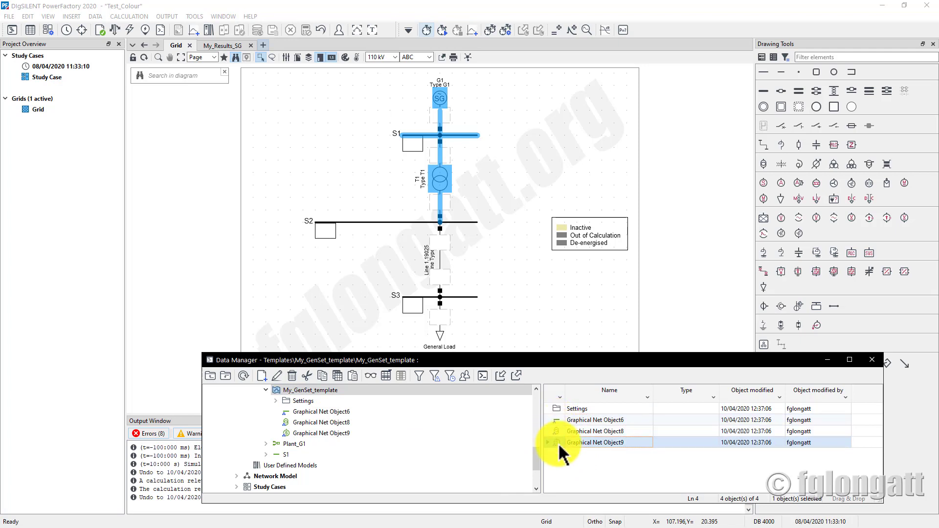
click(556, 431)
click(558, 421)
click(559, 431)
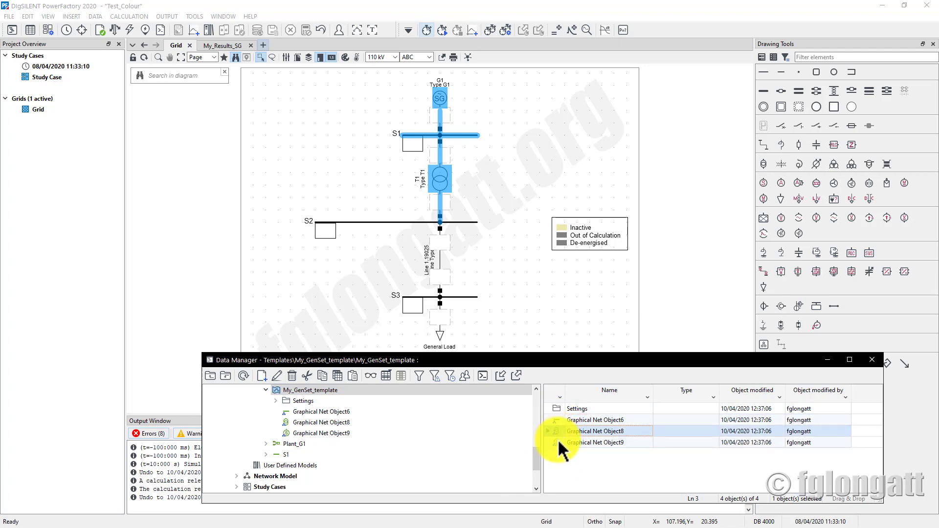
click(558, 442)
click(558, 430)
click(557, 421)
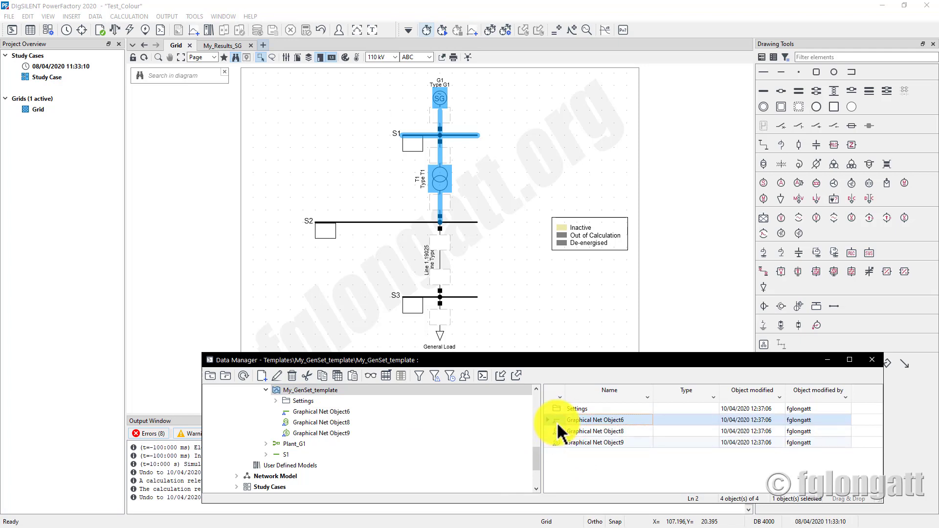
click(277, 402)
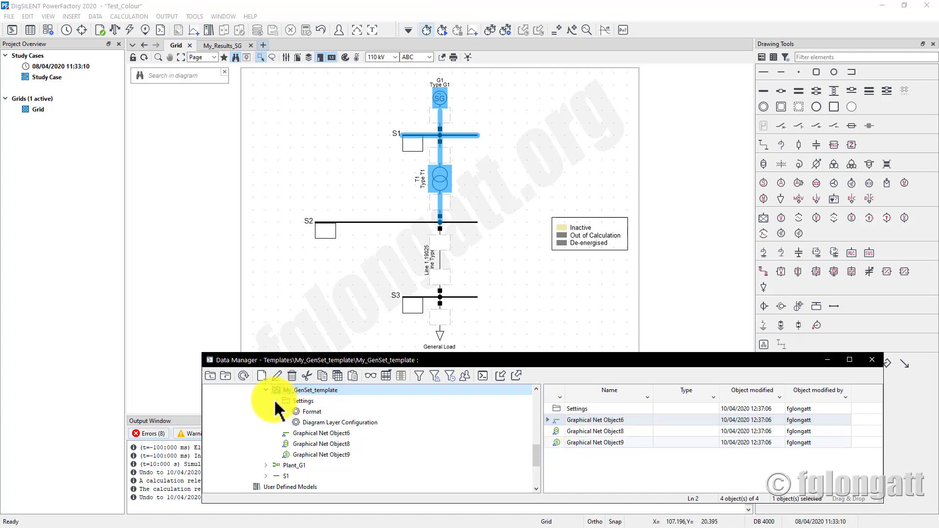
click(265, 390)
scroll(269, 429, up, 2)
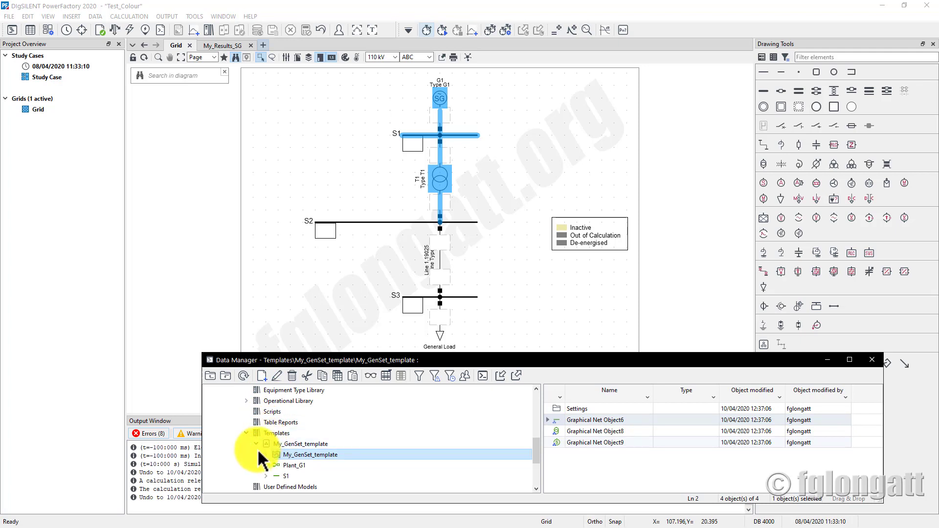
click(287, 444)
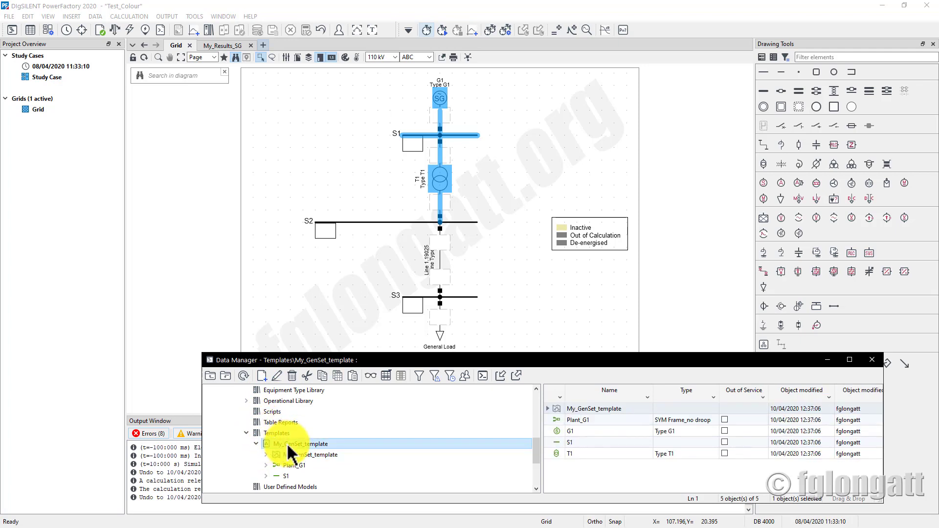
Insert My_GenSet_template from General Templates onto busbar S2, left of the original branch
click(872, 362)
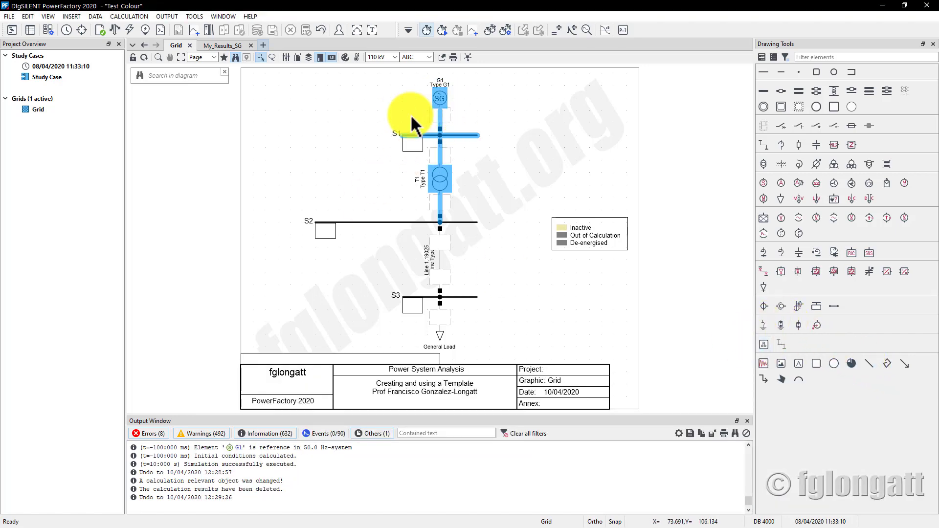
click(764, 346)
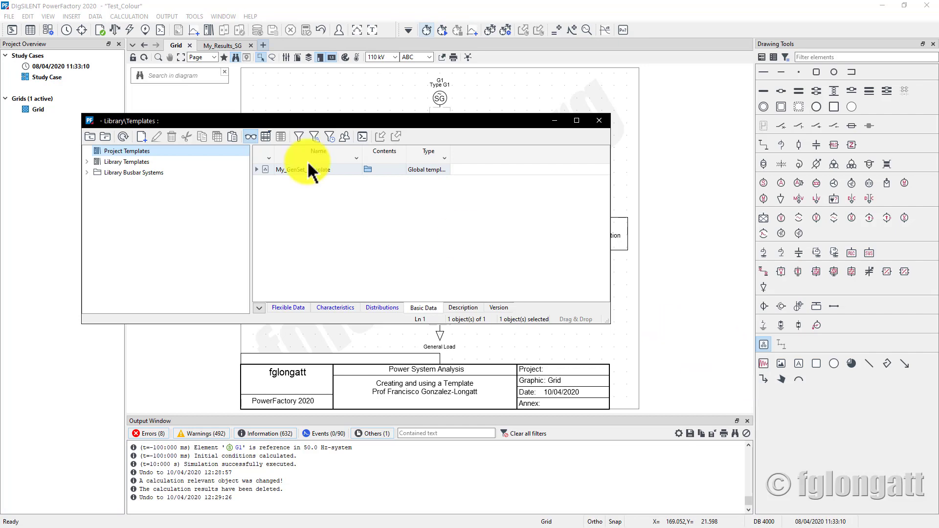
click(599, 121)
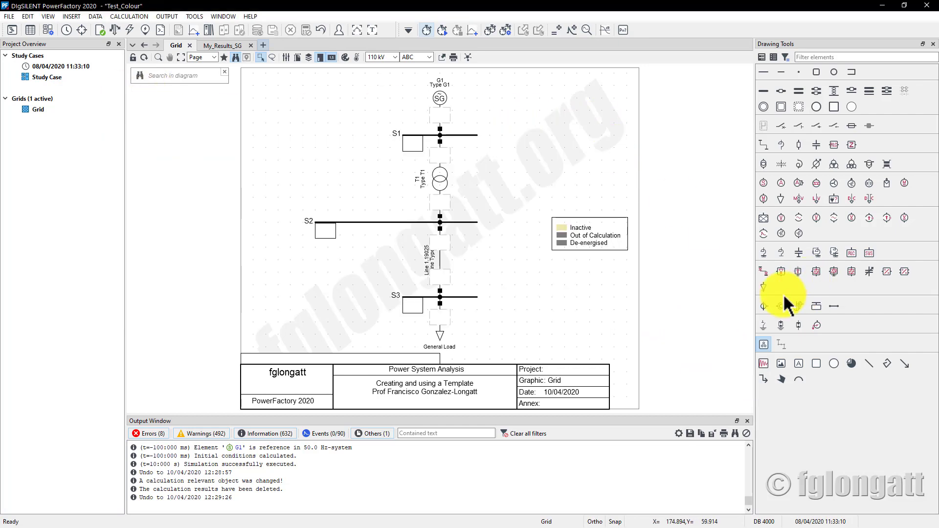
click(770, 347)
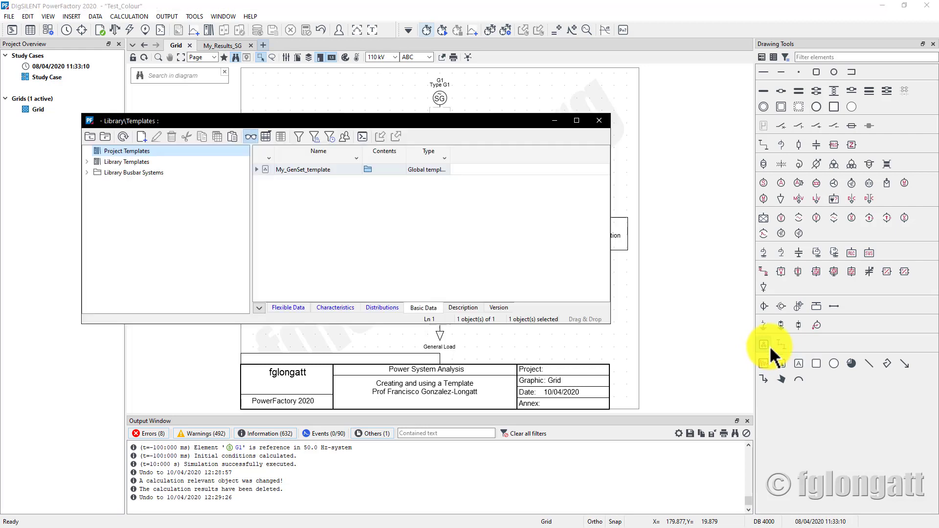
click(264, 170)
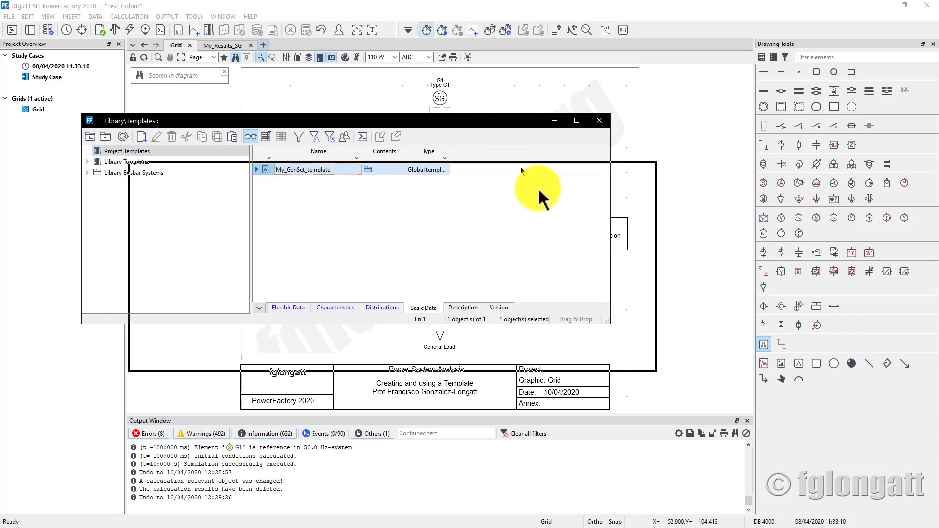
drag(520, 169, 591, 317)
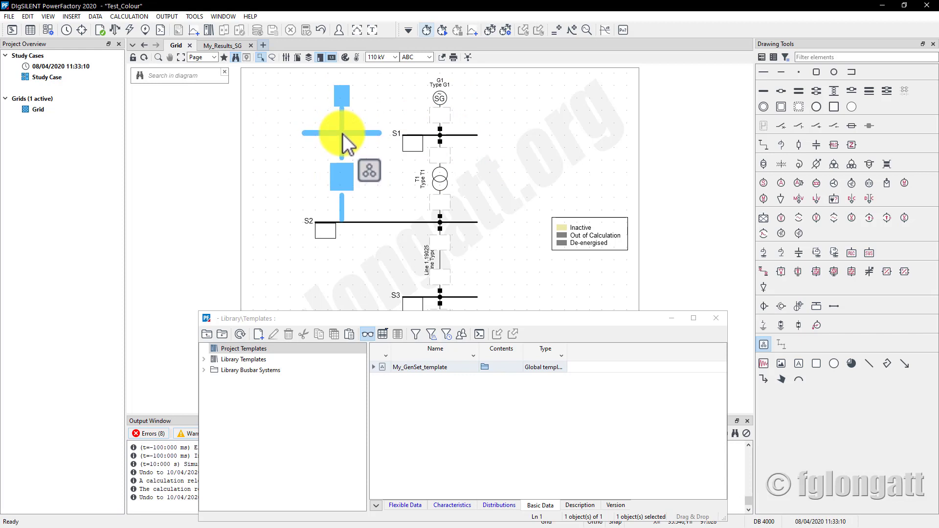
click(343, 133)
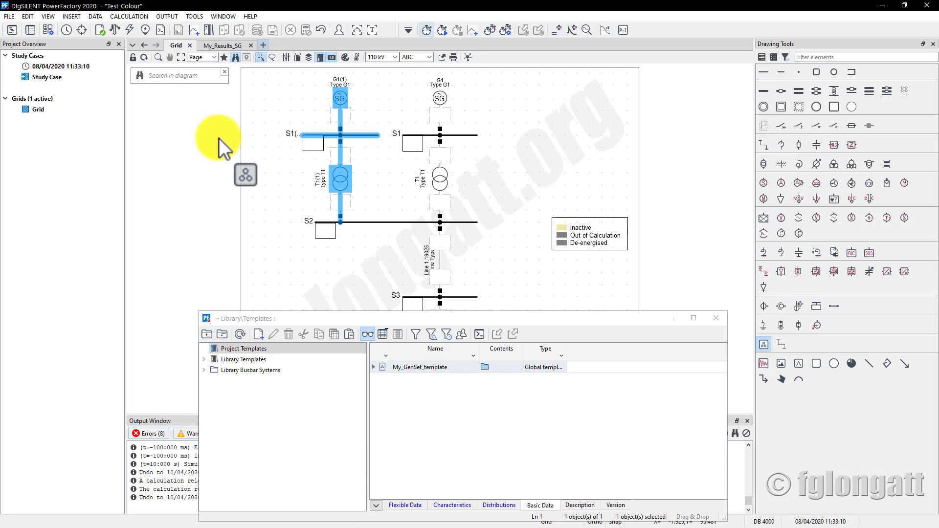
key(Escape)
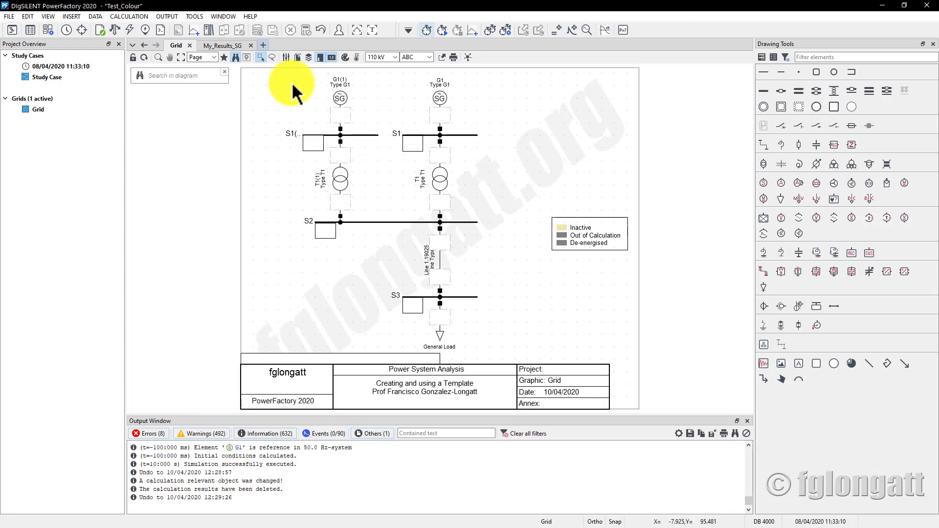
click(339, 181)
double_click(340, 180)
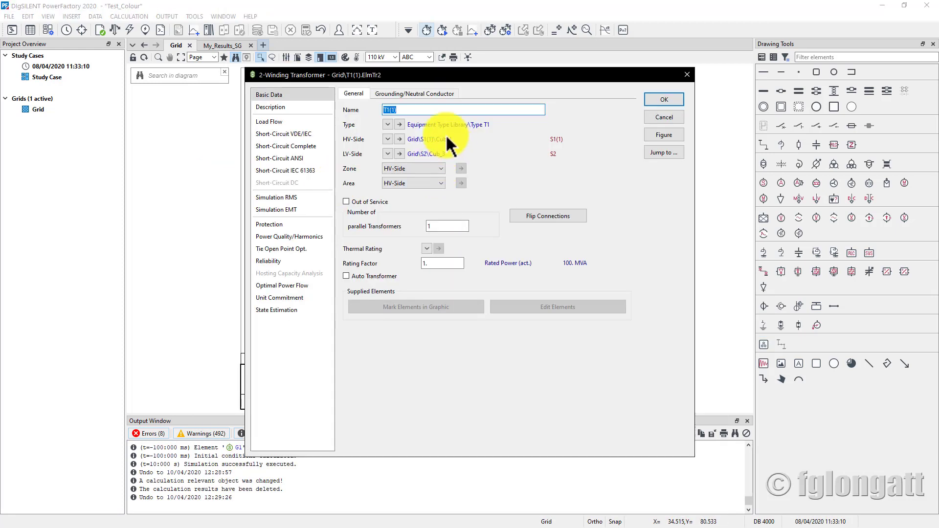
click(665, 99)
double_click(304, 136)
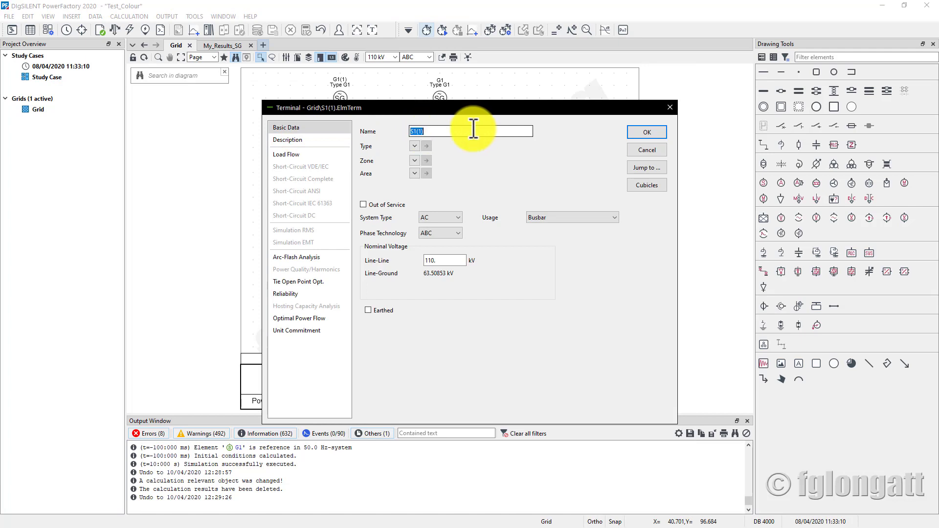
click(650, 131)
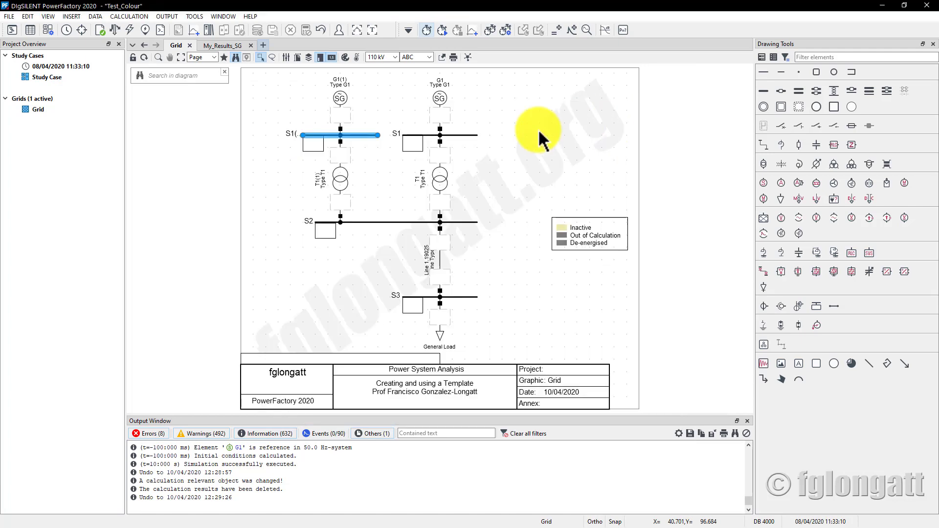
double_click(341, 99)
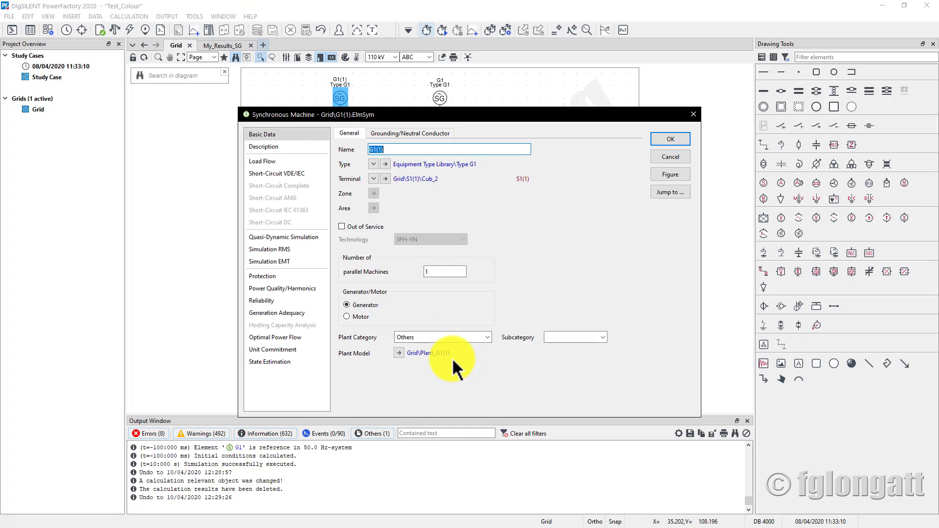
click(399, 353)
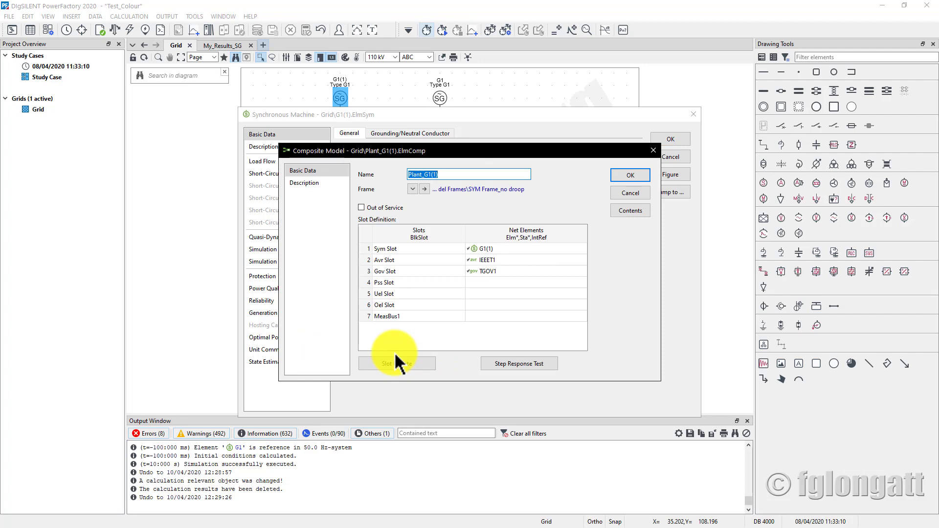
click(642, 177)
click(661, 140)
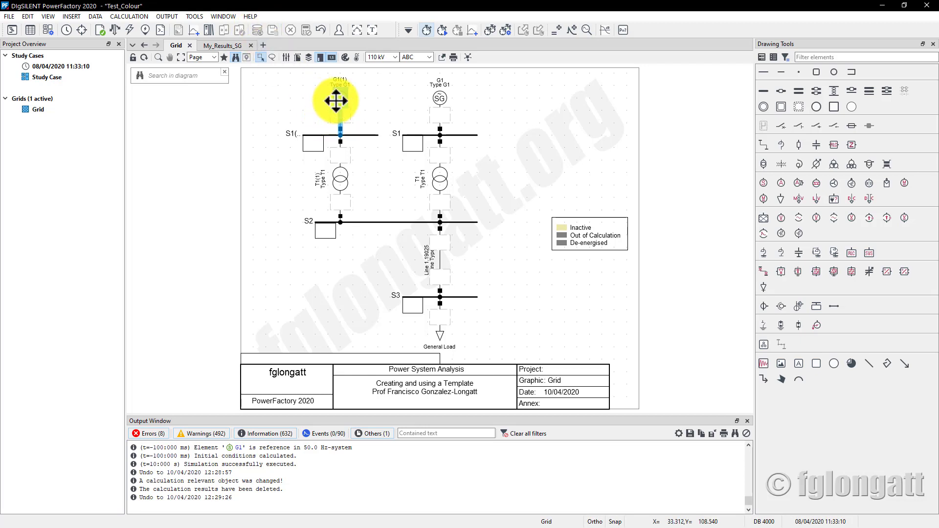
Rename the new generator to G2 and the busbars to S1a and S1b
double_click(333, 100)
text(G)
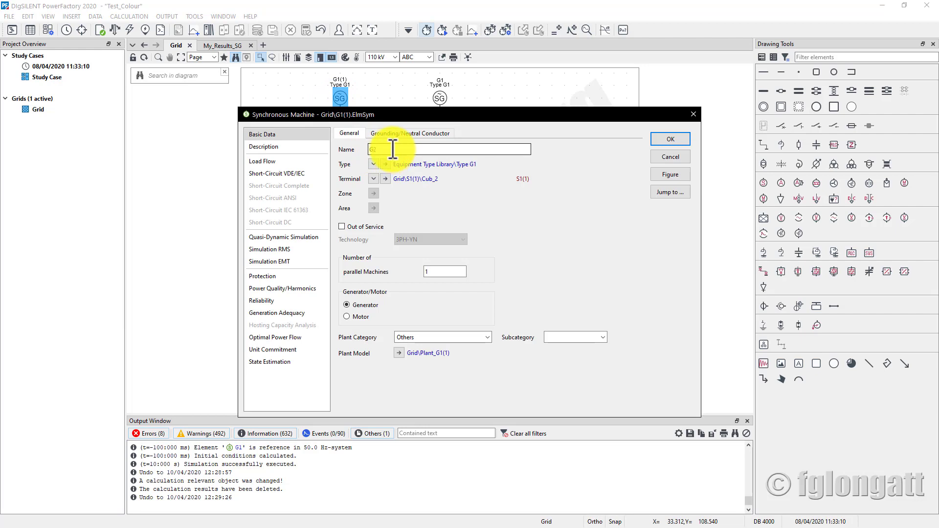
text(2)
key(Return)
double_click(357, 137)
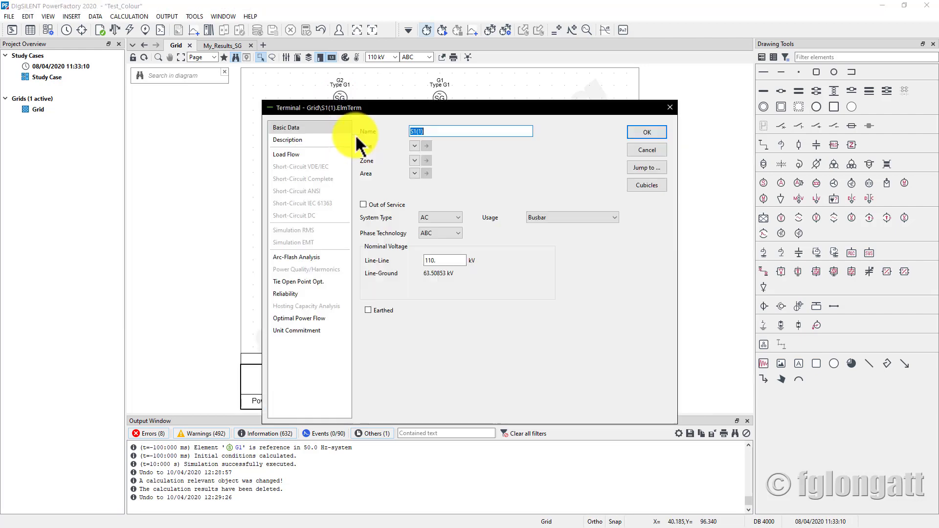
click(433, 131)
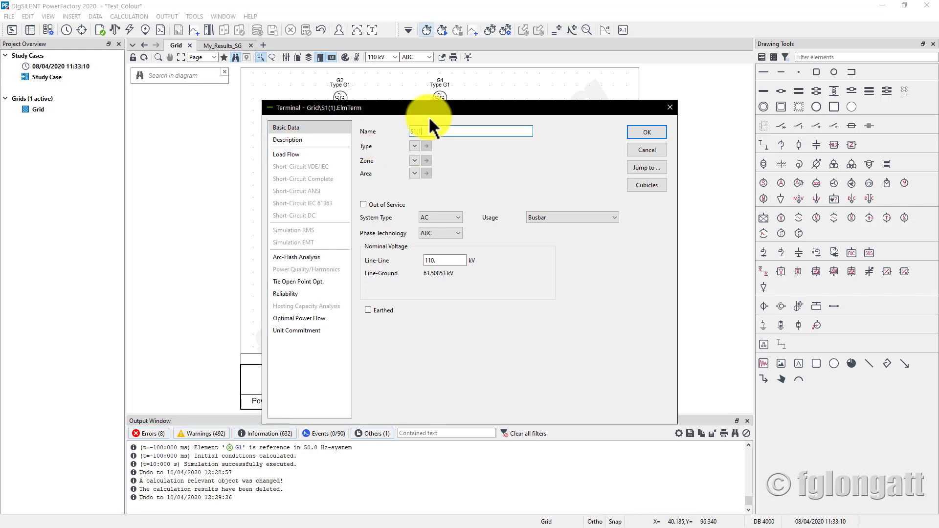
key(Return)
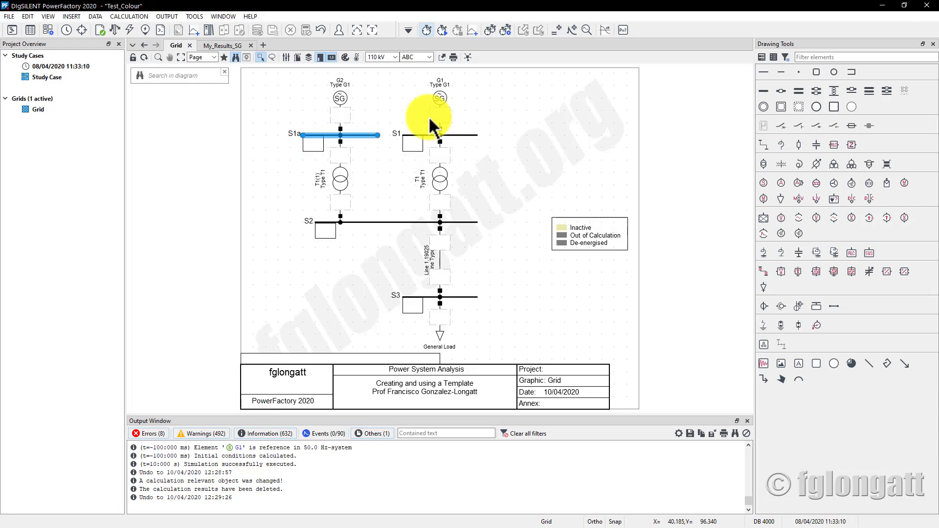
double_click(414, 136)
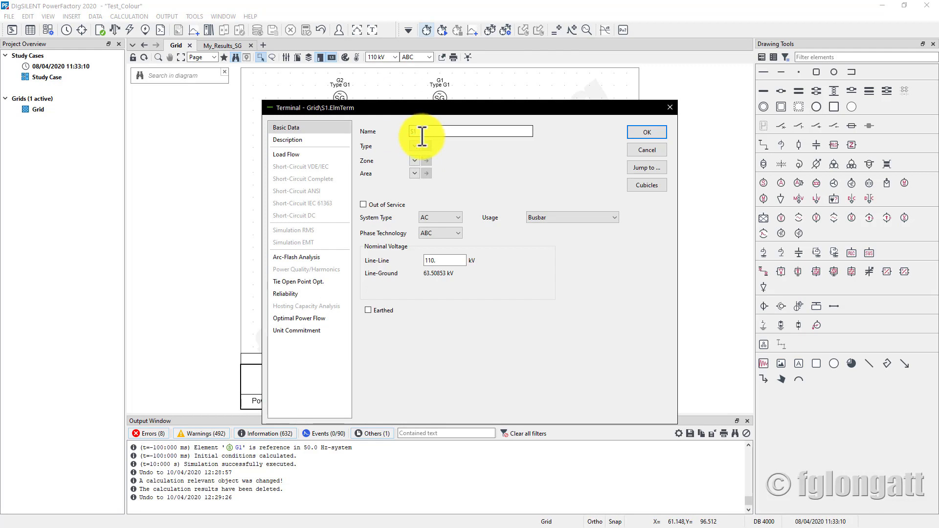
text(b)
key(Return)
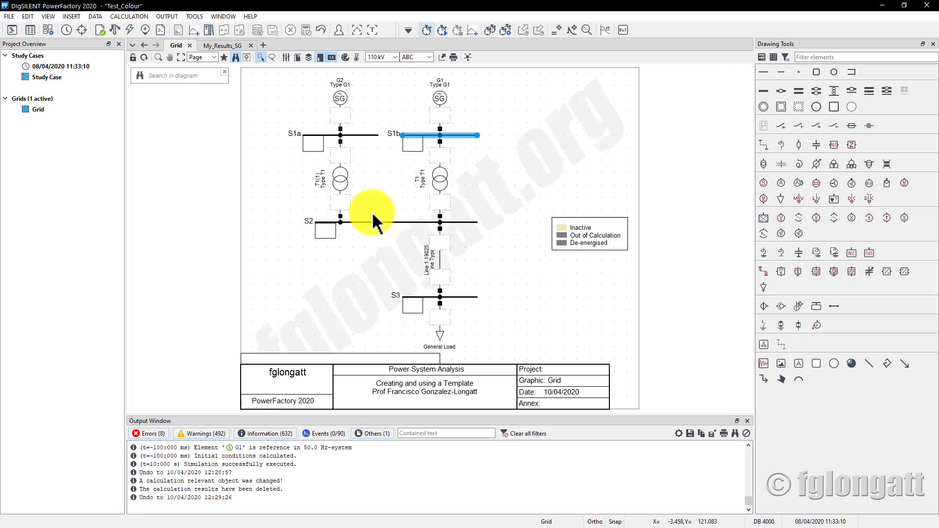
Rename the copied transformer to T2 and G2's plant model to Plant_G2
double_click(347, 185)
click(412, 109)
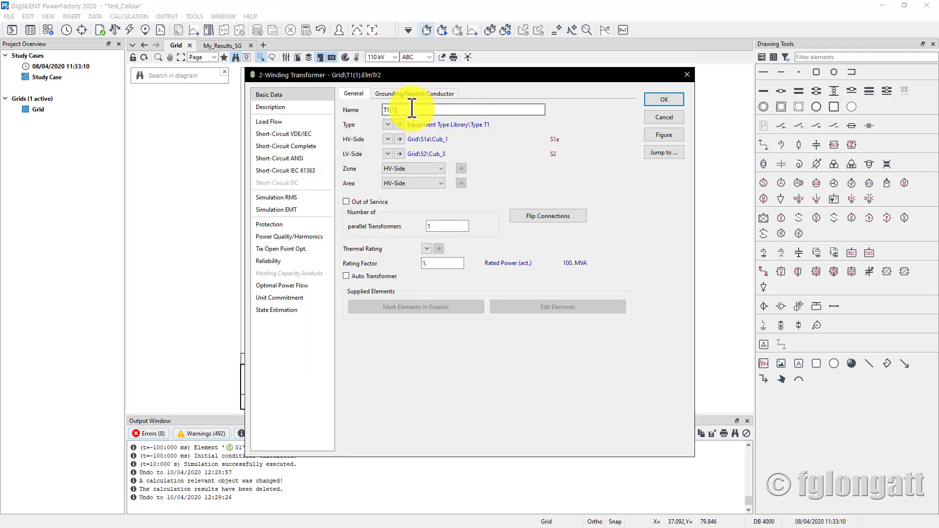
key(BackSpace)
key(Return)
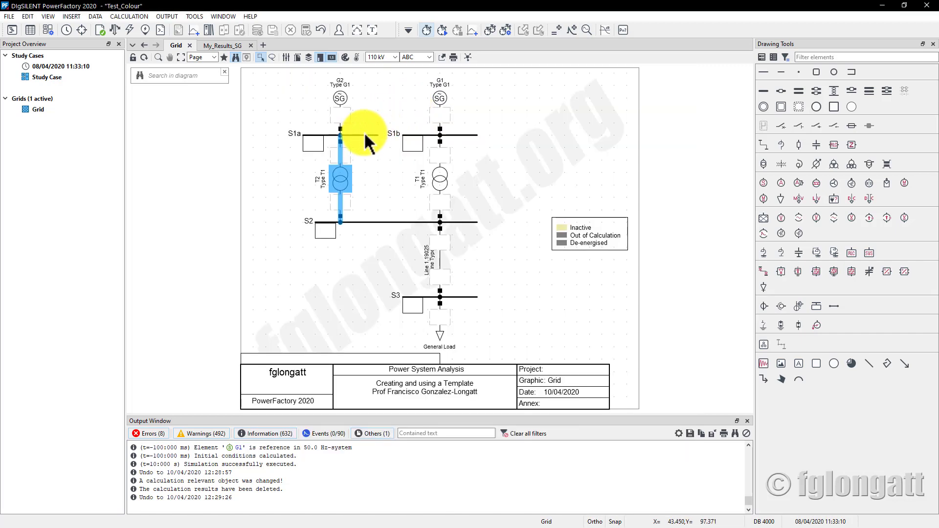
double_click(341, 99)
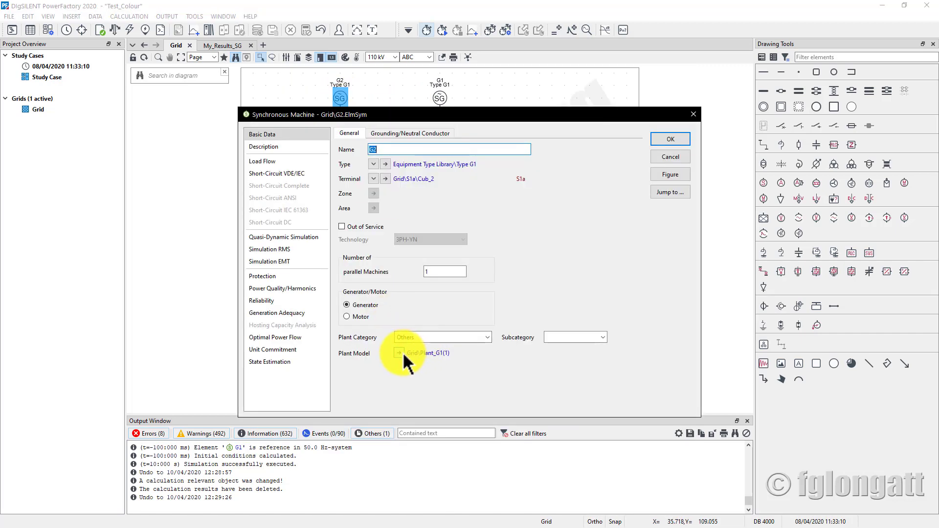
click(400, 353)
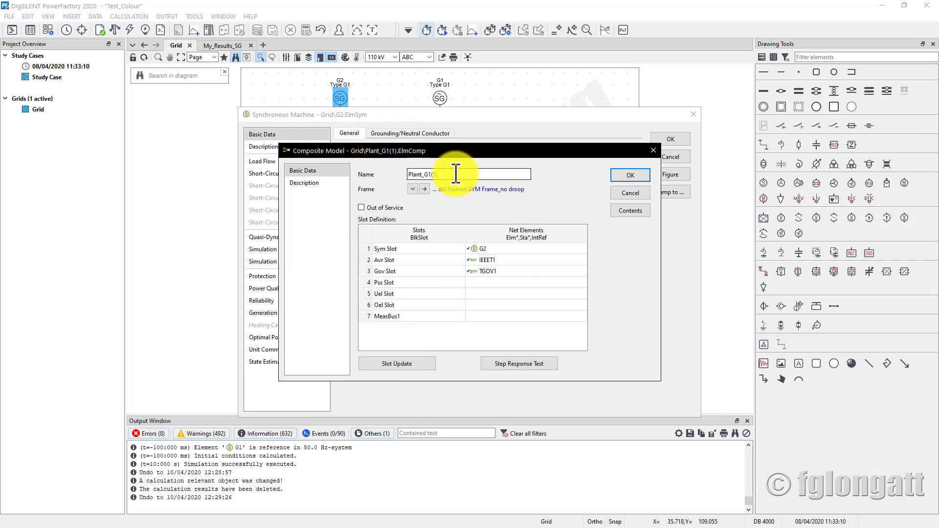
key(BackSpace)
key(BackSpace)
key(BackSpace)
key(BackSpace)
text(2)
key(Return)
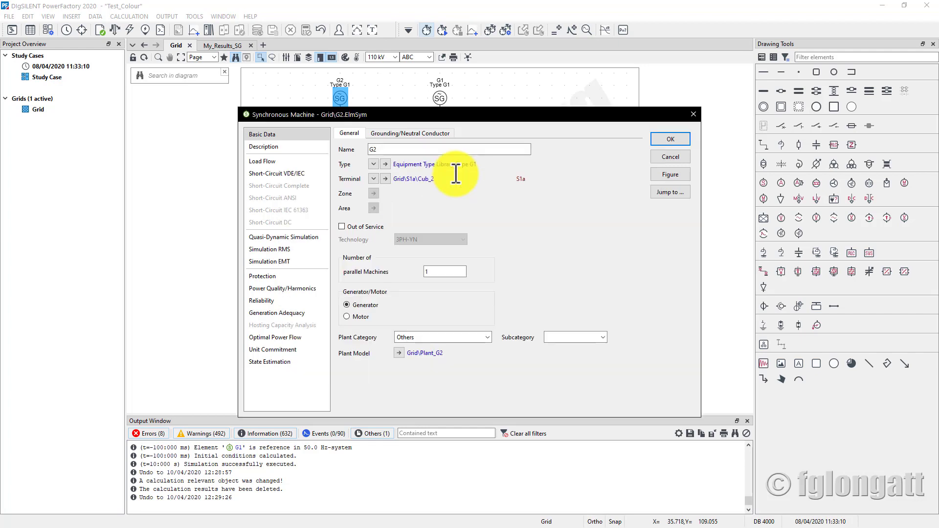
click(671, 140)
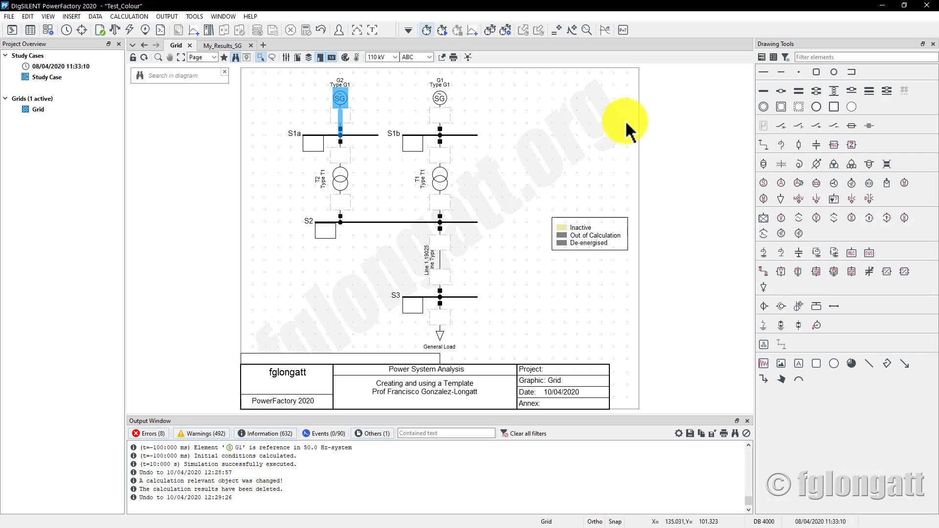
Calculate initial conditions and review the General Load's Load Event
drag(372, 216, 422, 298)
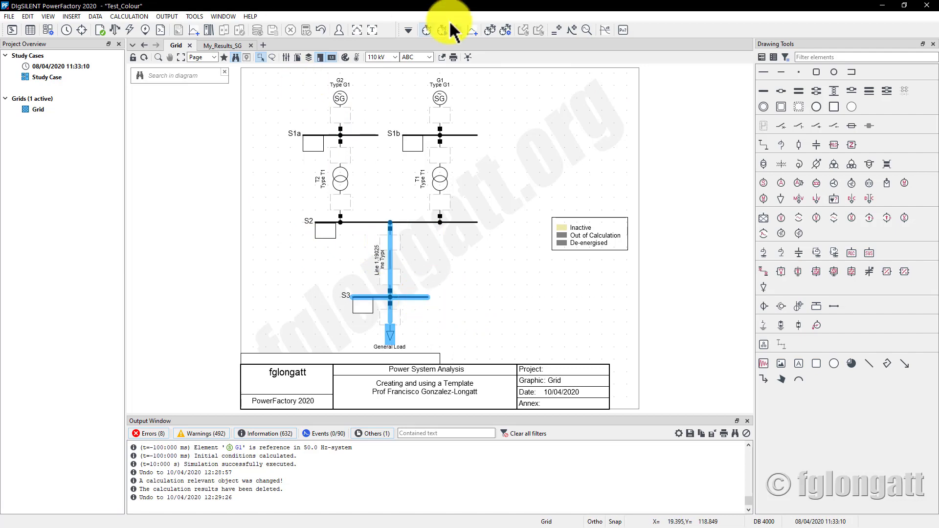
click(431, 29)
click(615, 145)
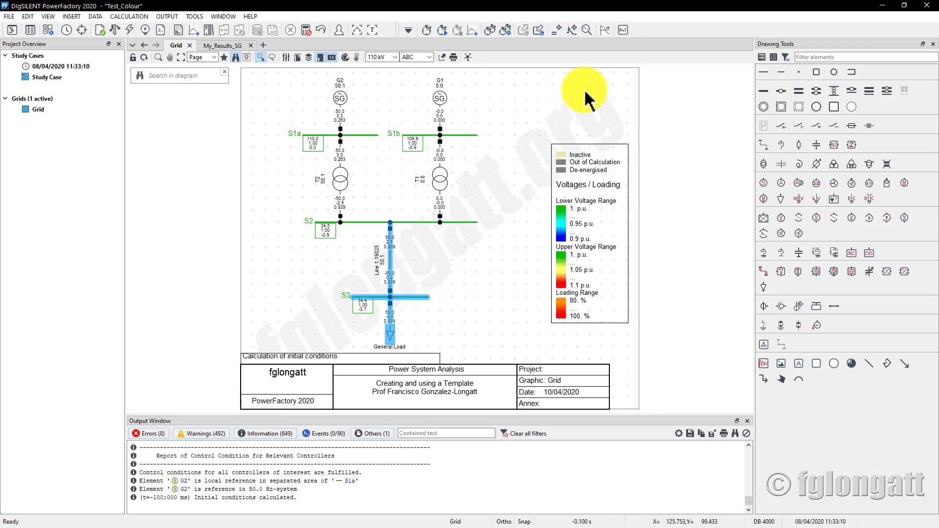
click(571, 32)
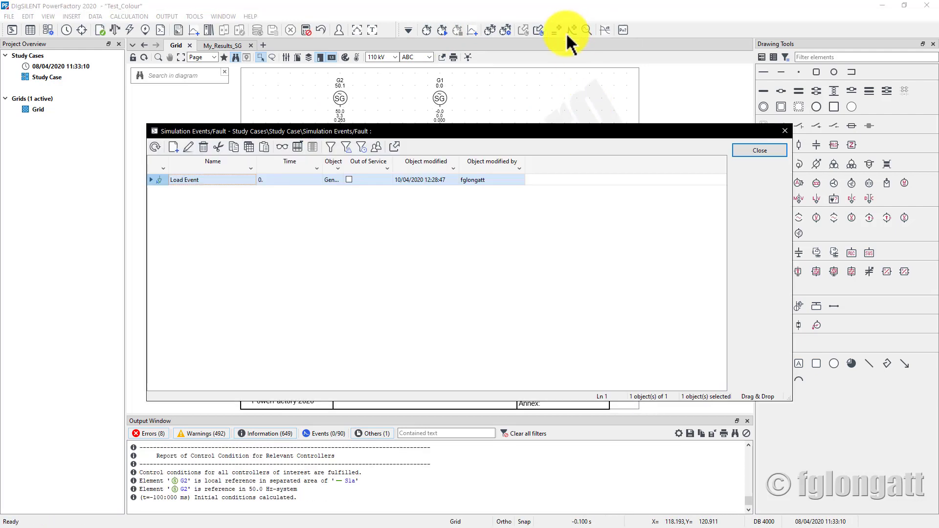
double_click(162, 180)
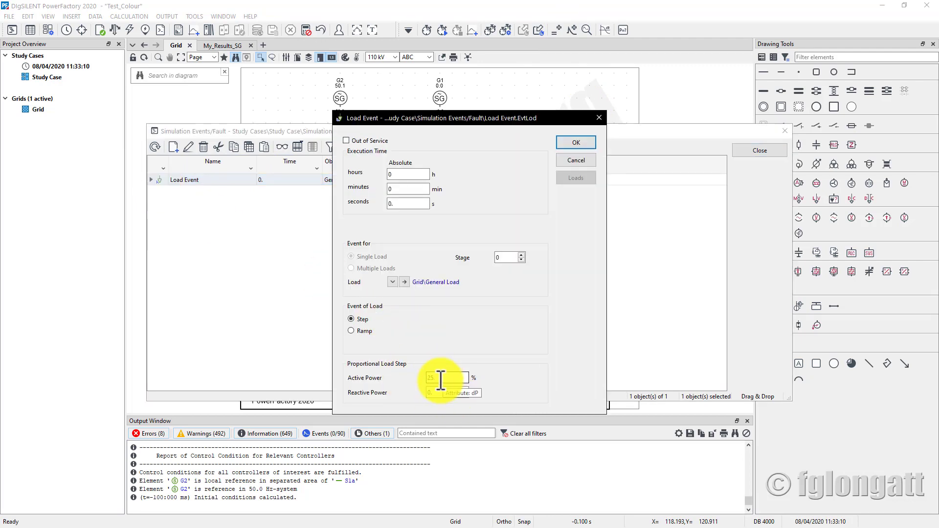
click(587, 142)
click(737, 151)
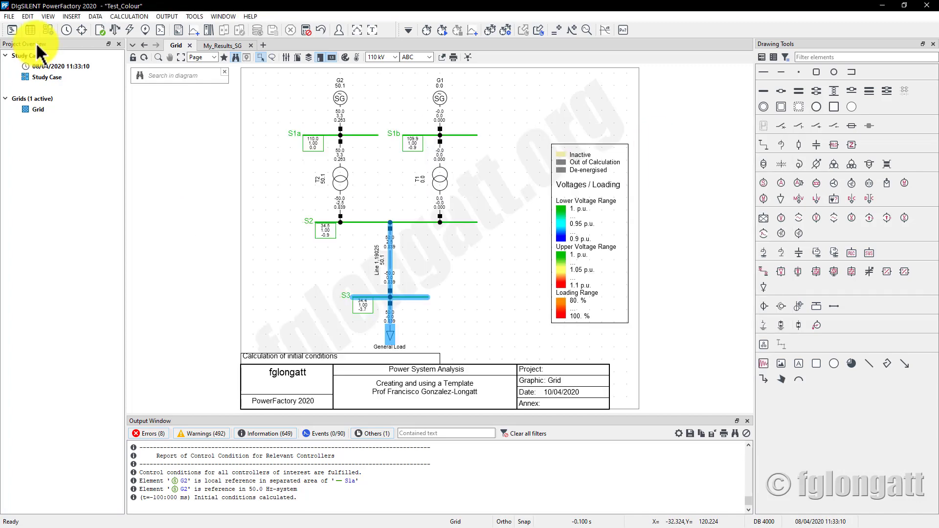
Rerun load flow and initial conditions, then recheck the Load Event's active power step
click(100, 29)
click(630, 135)
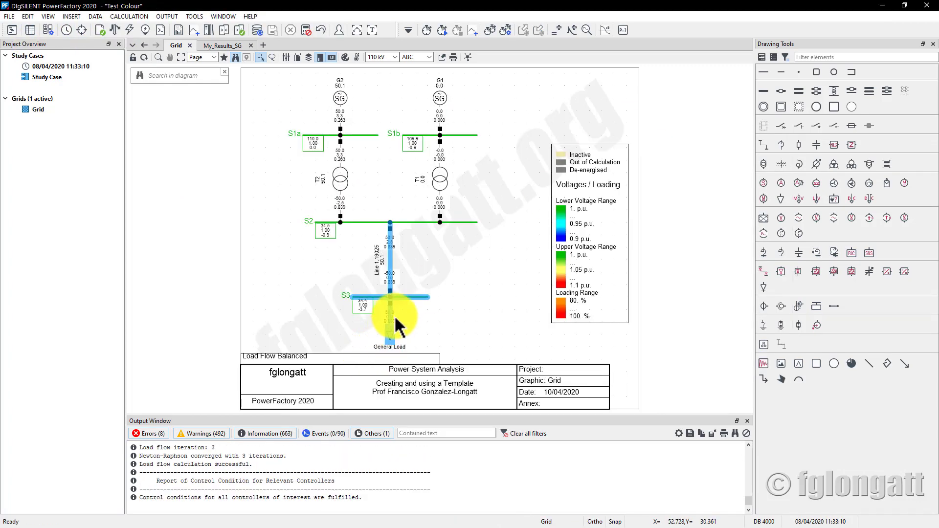
mouse_move(397, 319)
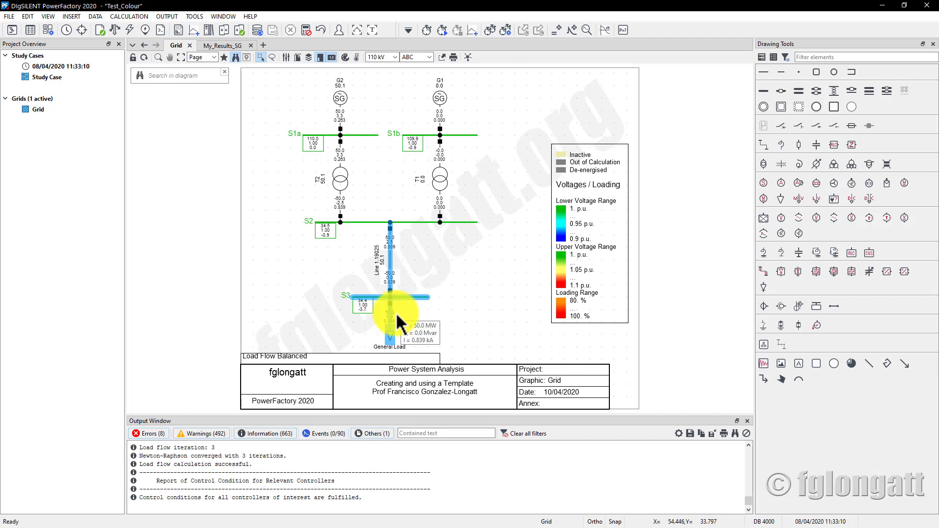
click(430, 30)
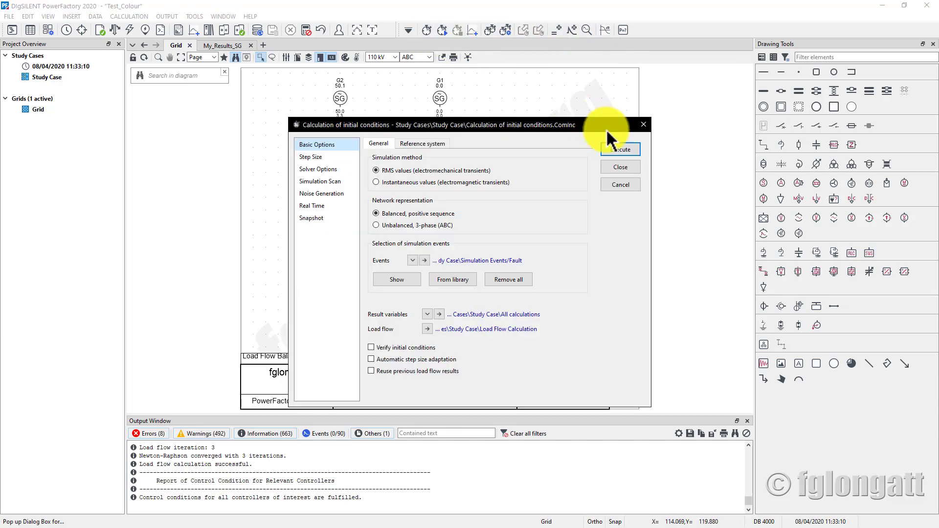
click(612, 147)
click(572, 29)
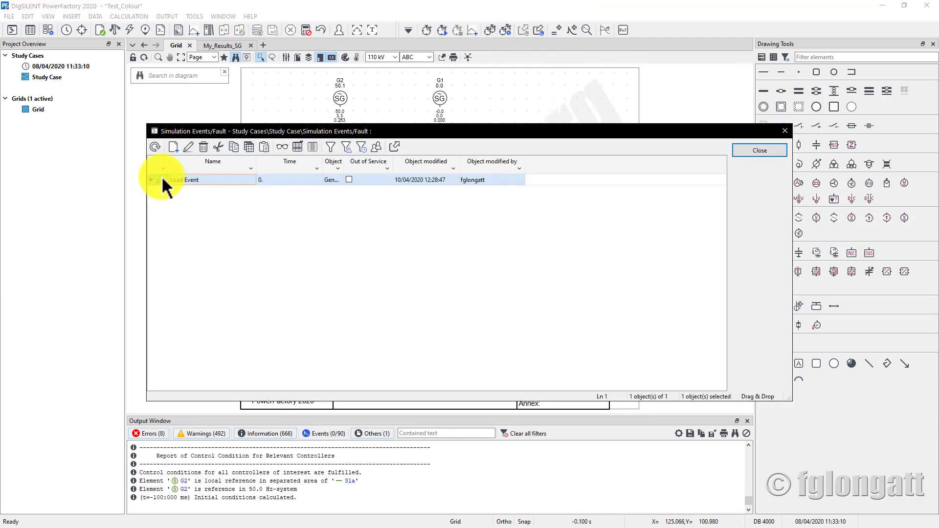
double_click(162, 178)
double_click(439, 379)
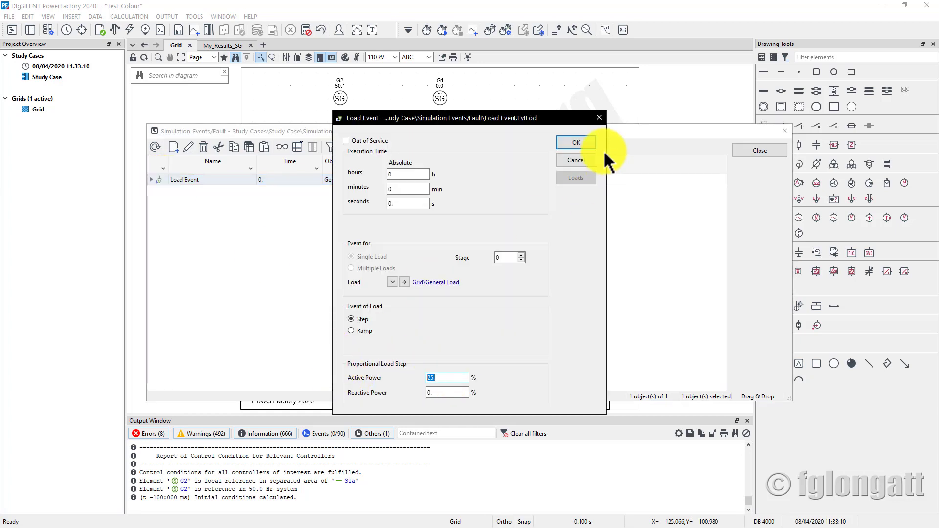
click(580, 143)
click(754, 150)
click(421, 326)
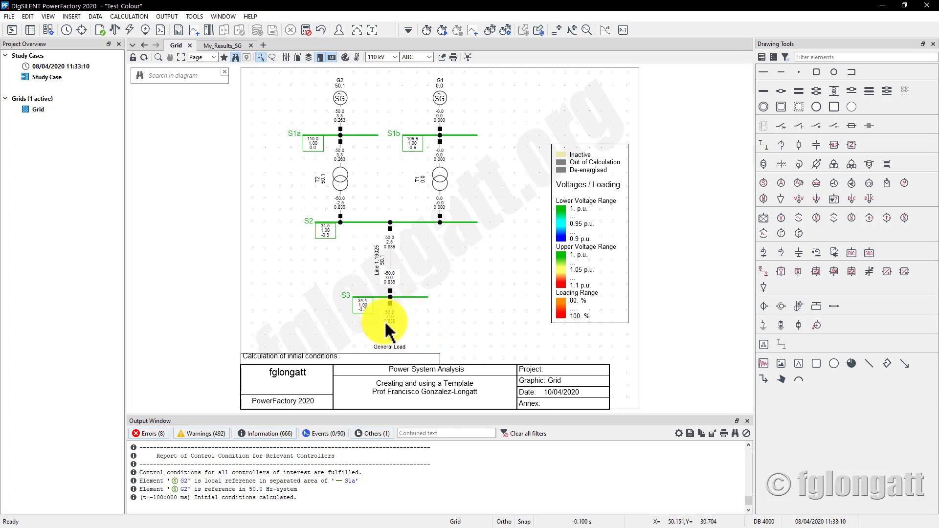
mouse_move(387, 319)
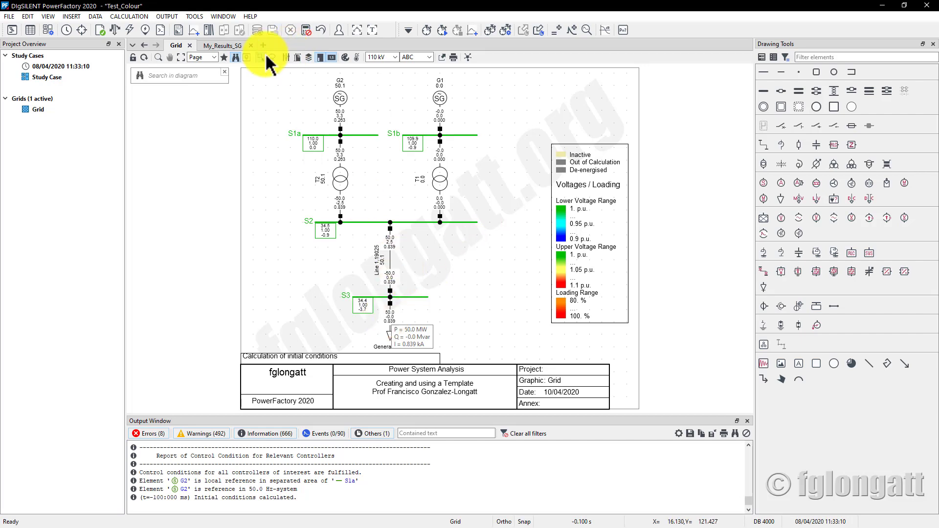
Review G1's s:xspeed and c:firel plots on My_Results_SG, then return to the Grid diagram
click(218, 46)
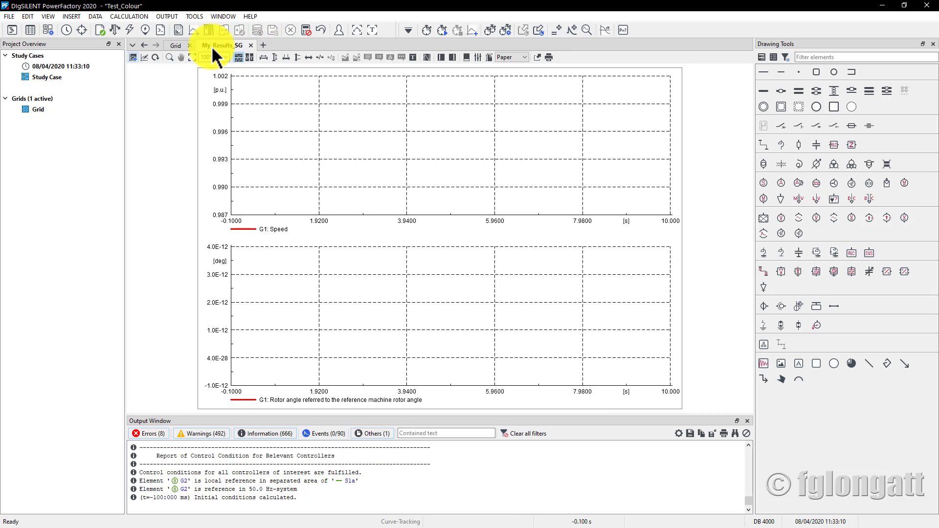
click(327, 138)
double_click(326, 140)
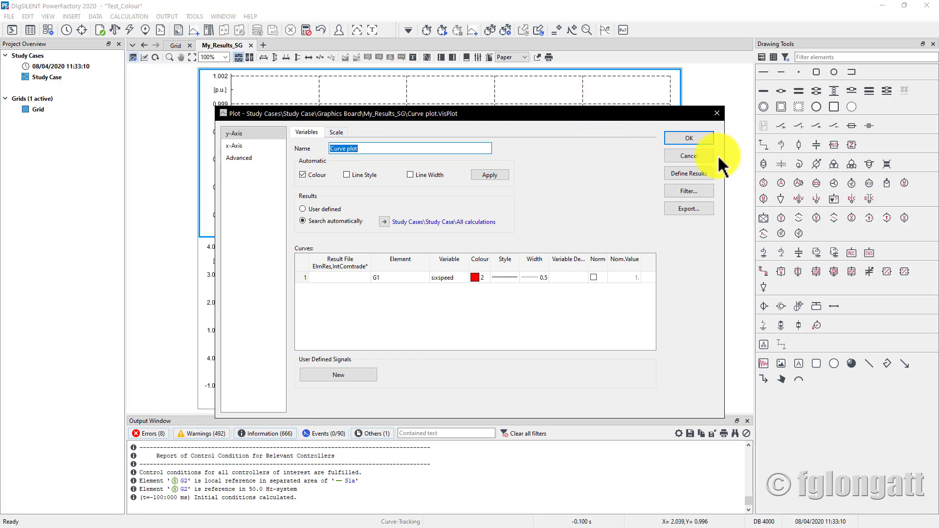
click(704, 138)
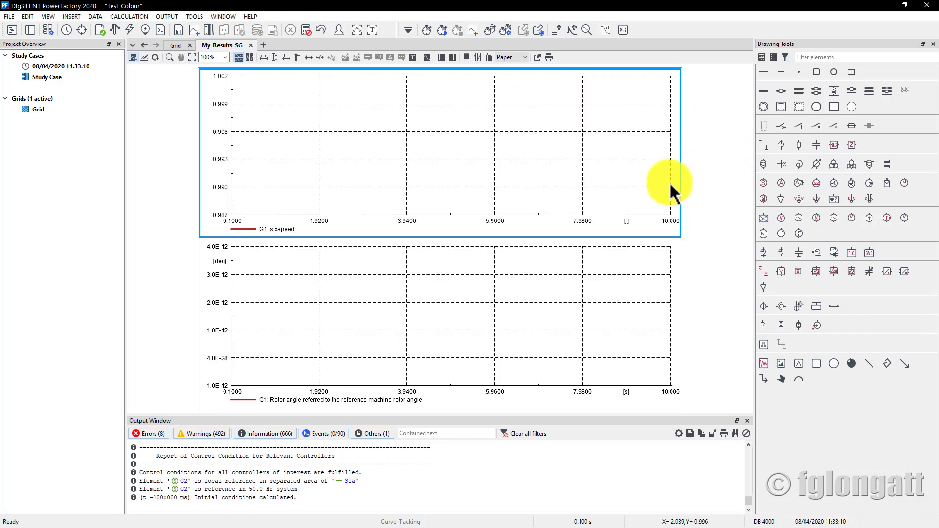
double_click(543, 269)
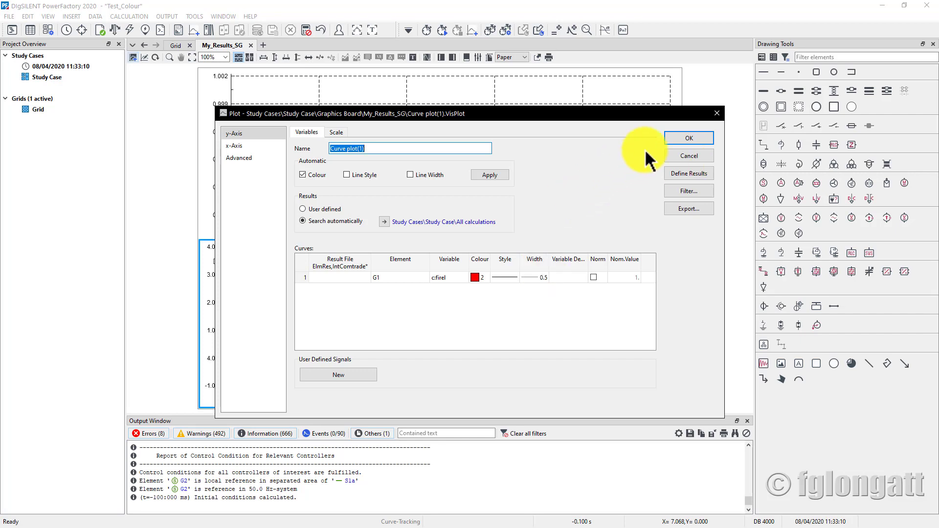
click(675, 140)
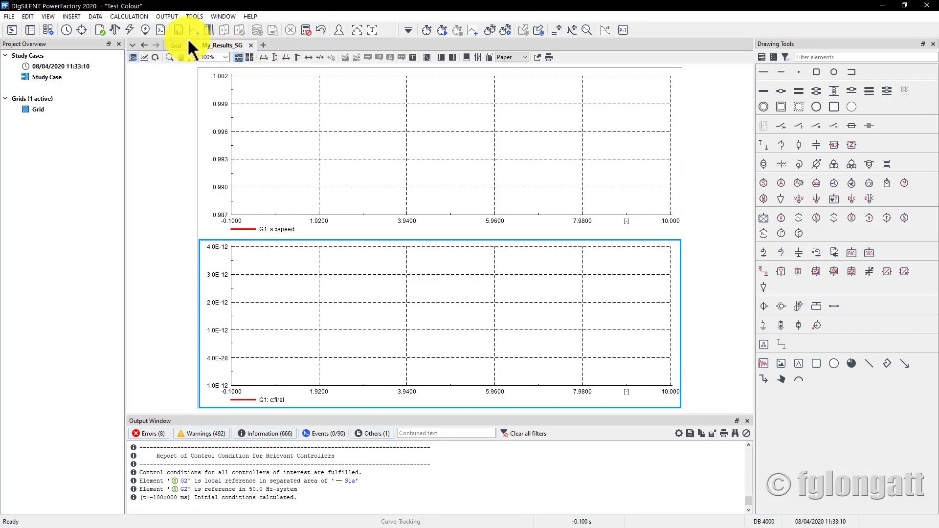
click(179, 49)
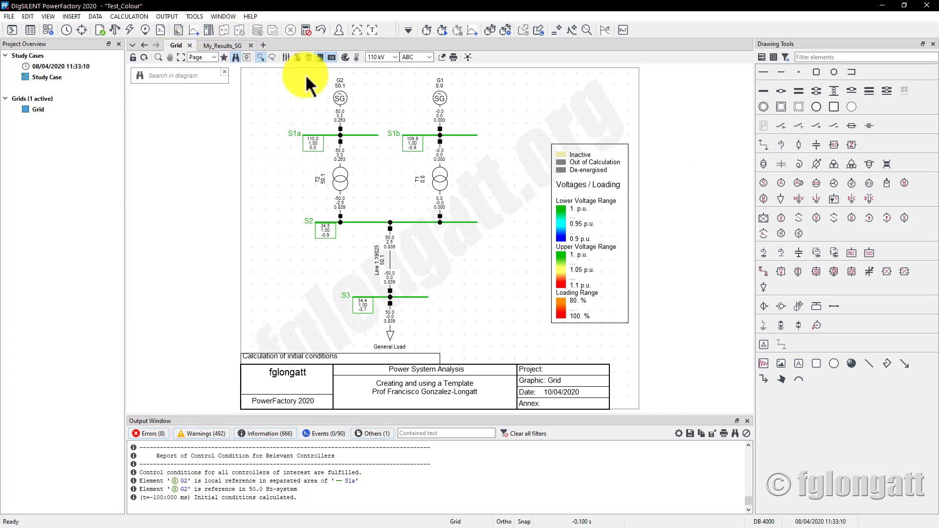
Add G2 to the RMS simulation results, recording variables including s:xspeed and c:firel
right_click(347, 98)
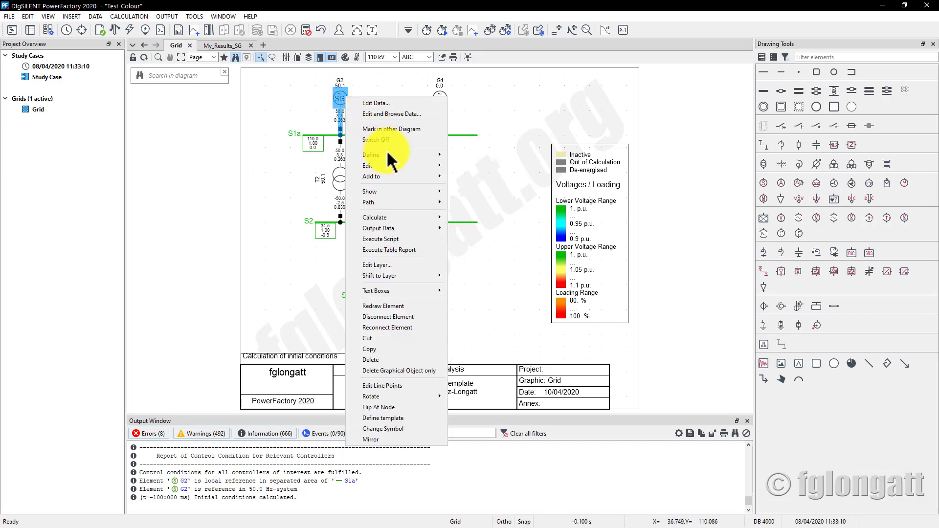
mouse_move(370, 154)
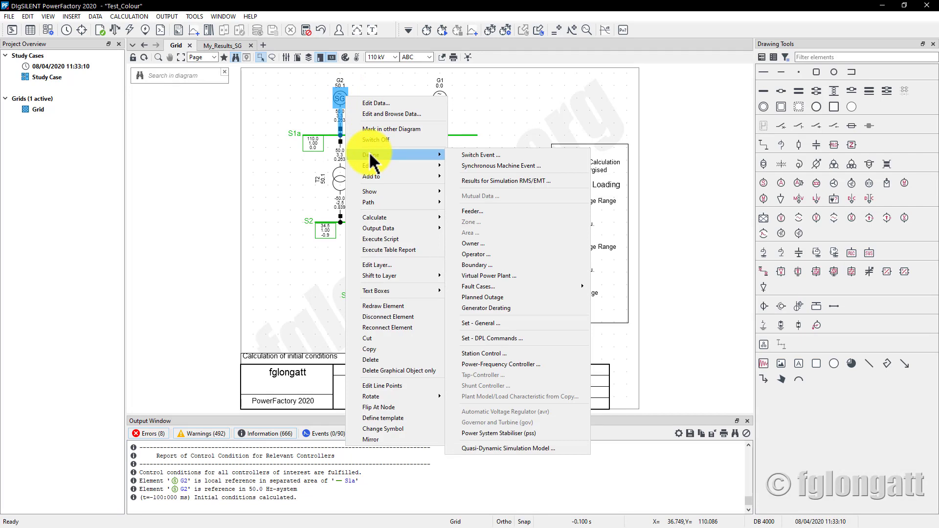
click(485, 180)
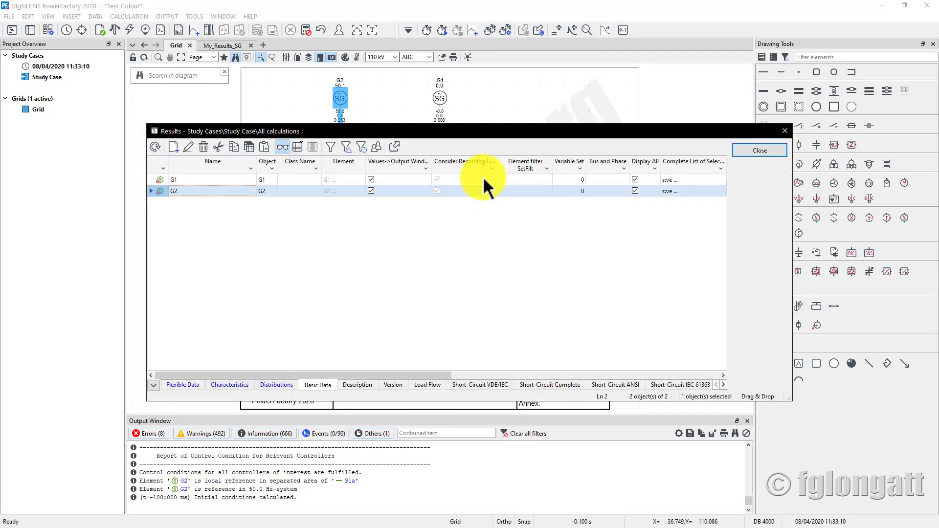
double_click(166, 191)
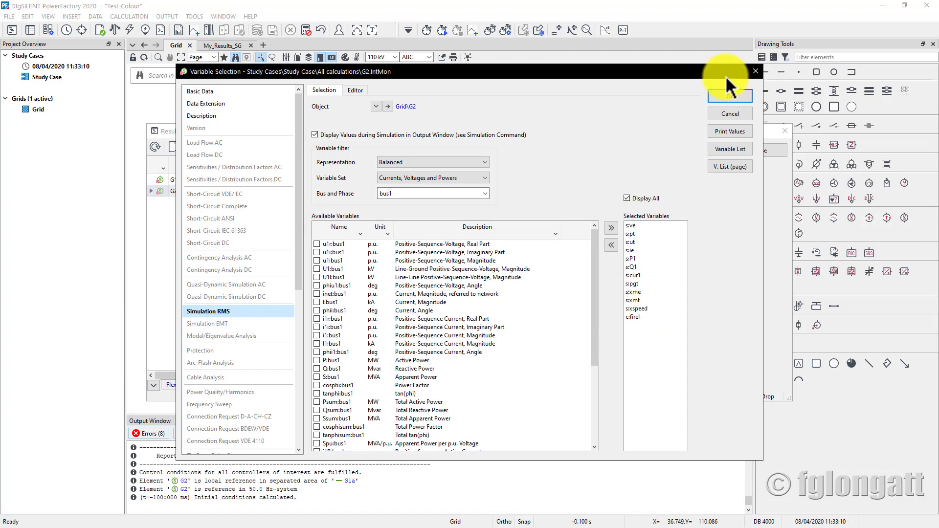
click(748, 97)
click(785, 131)
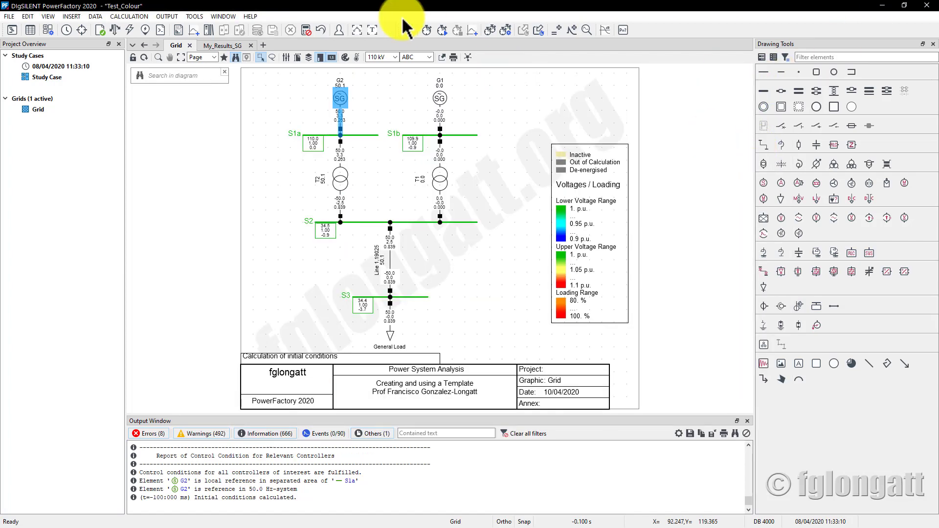
Recalculate the RMS initial conditions with G2 now monitored
click(427, 32)
click(605, 150)
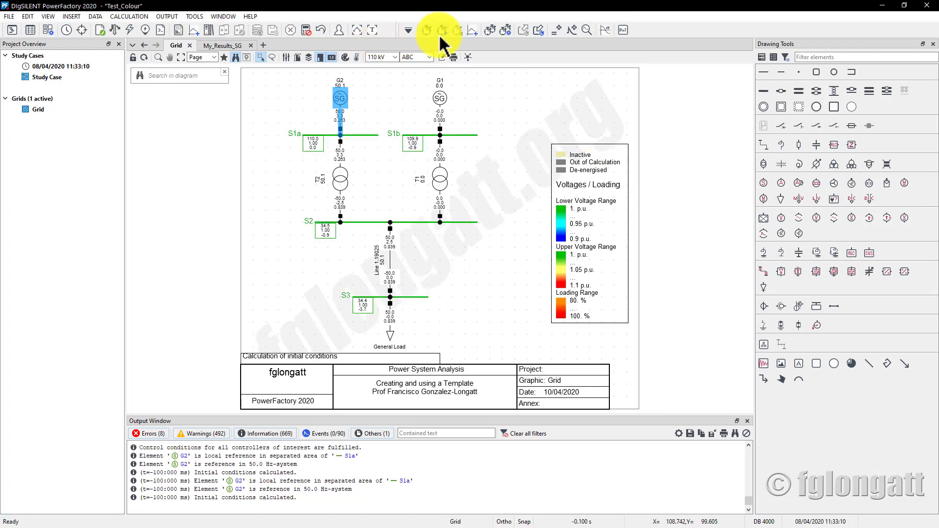
click(442, 30)
Run the 10 s RMS simulation and add a G2 s:xspeed curve to the speed plot
click(577, 151)
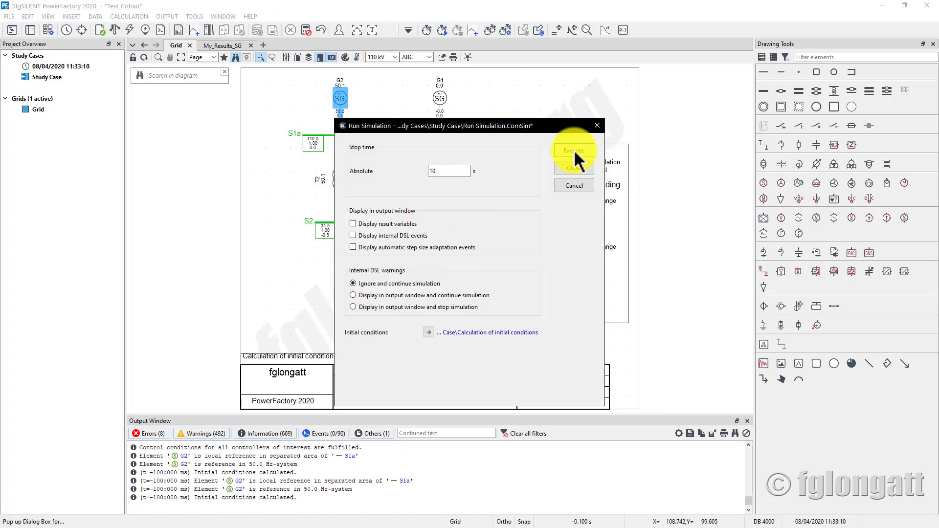
click(216, 46)
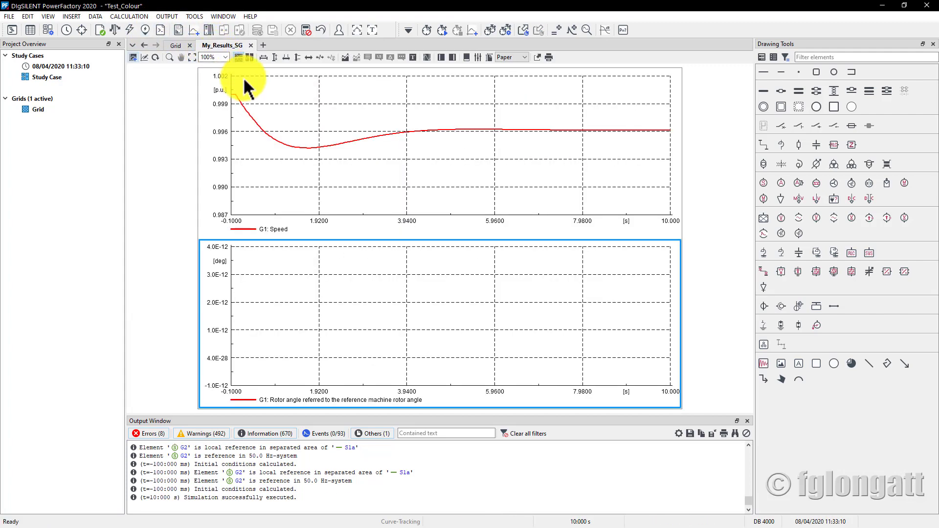
double_click(280, 121)
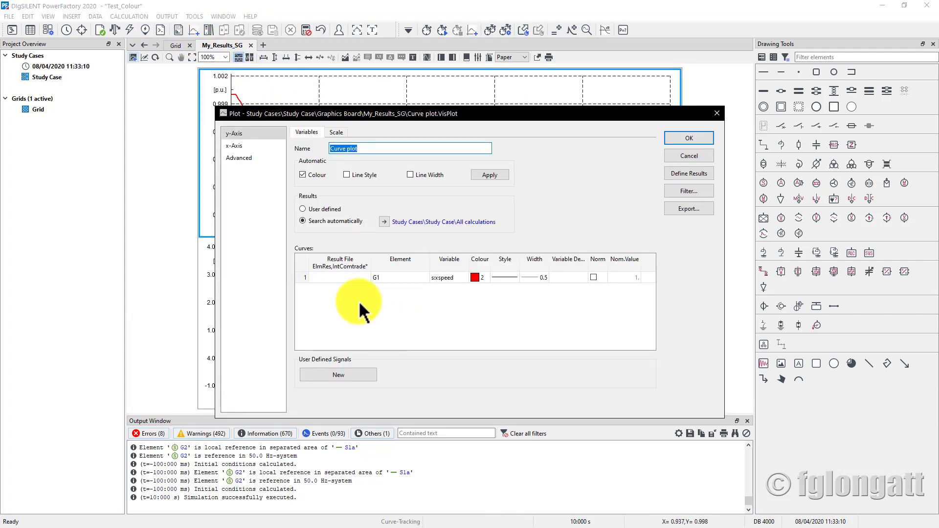
right_click(328, 277)
click(345, 395)
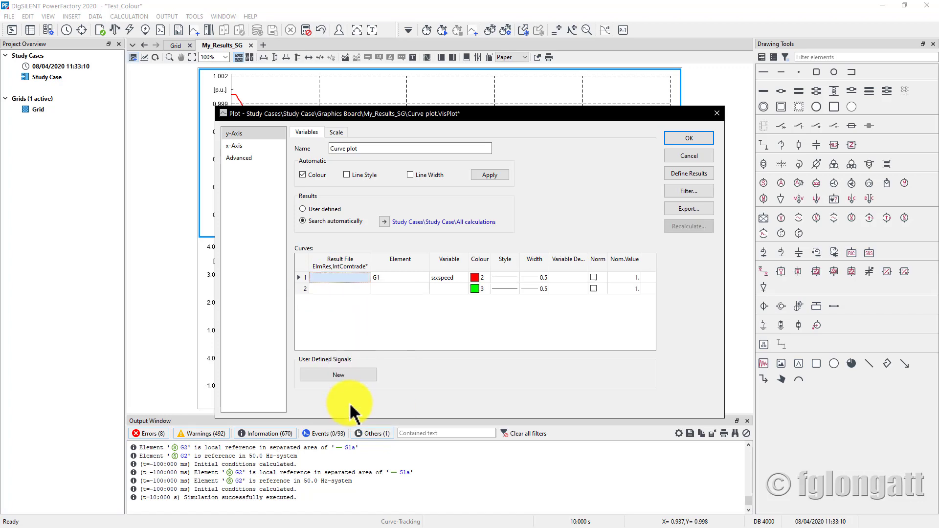
double_click(384, 289)
click(160, 202)
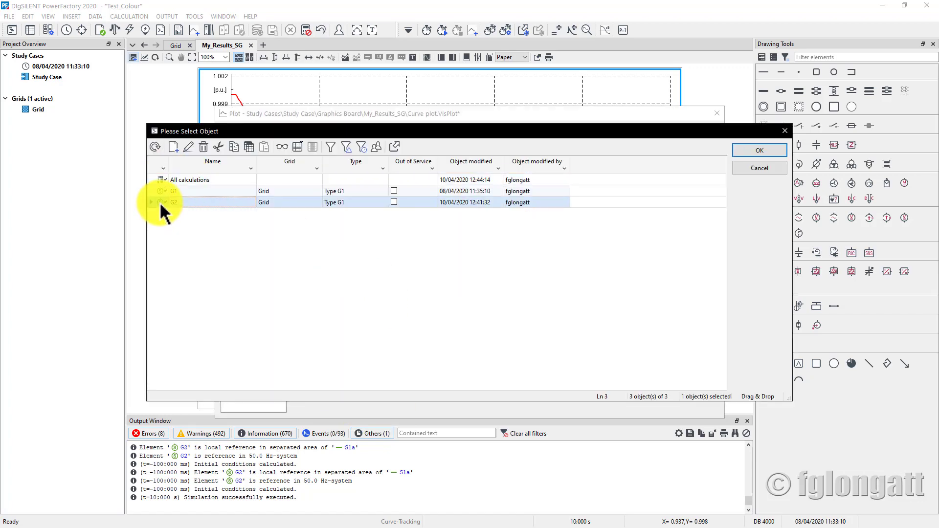
click(760, 150)
double_click(462, 287)
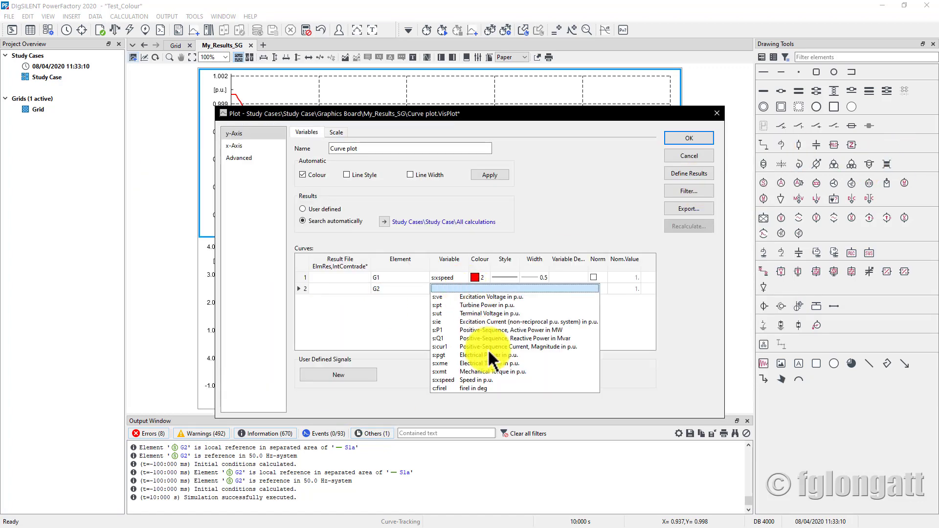
click(483, 381)
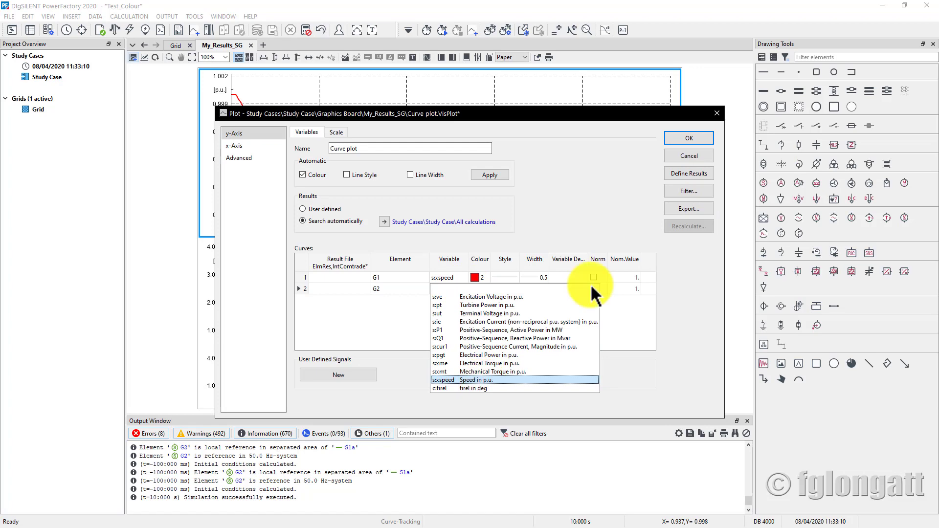
click(491, 378)
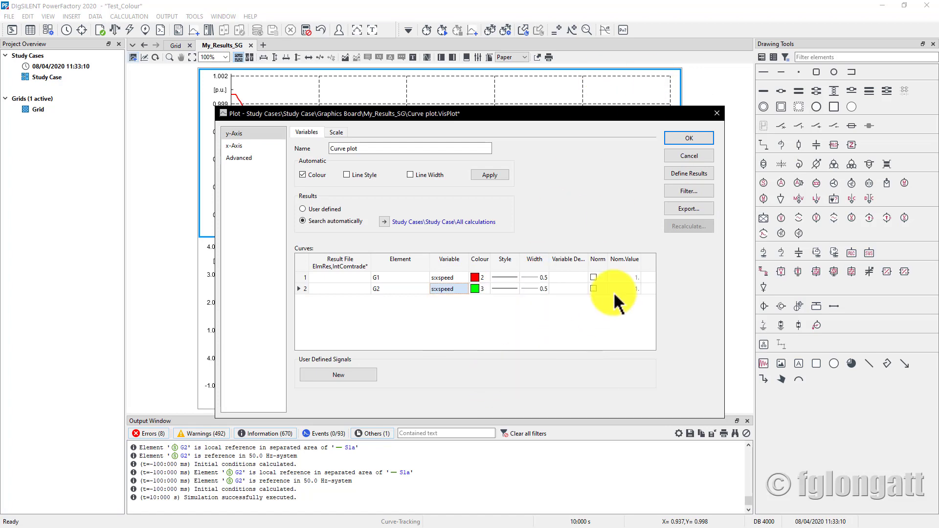
click(689, 138)
Add a second curve for G2's rotor angle c:firel to the rotor angle plot
double_click(345, 272)
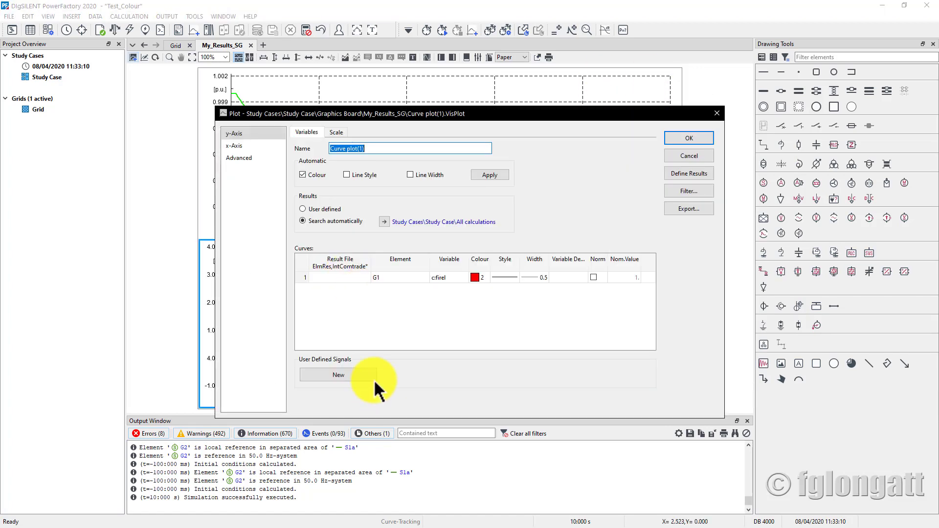
click(339, 277)
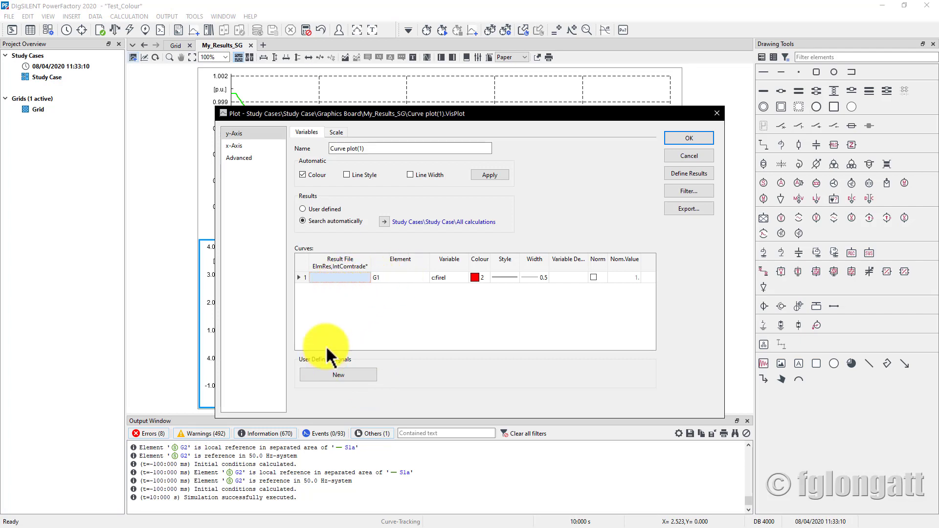
right_click(306, 279)
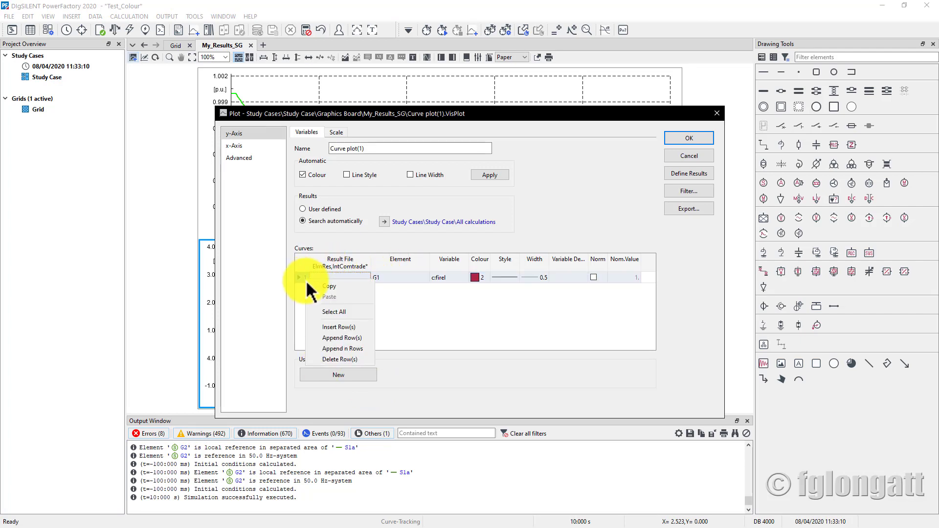
click(318, 350)
double_click(384, 288)
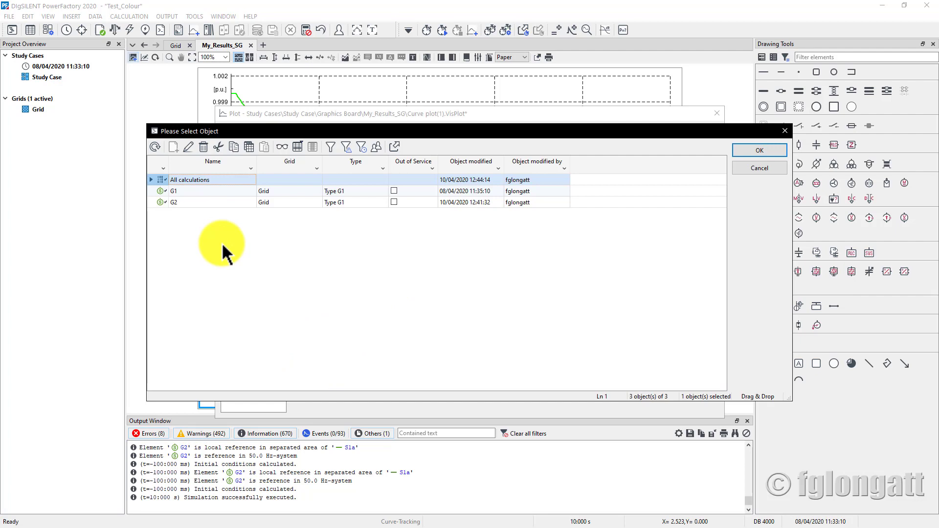
click(157, 201)
click(751, 151)
click(447, 290)
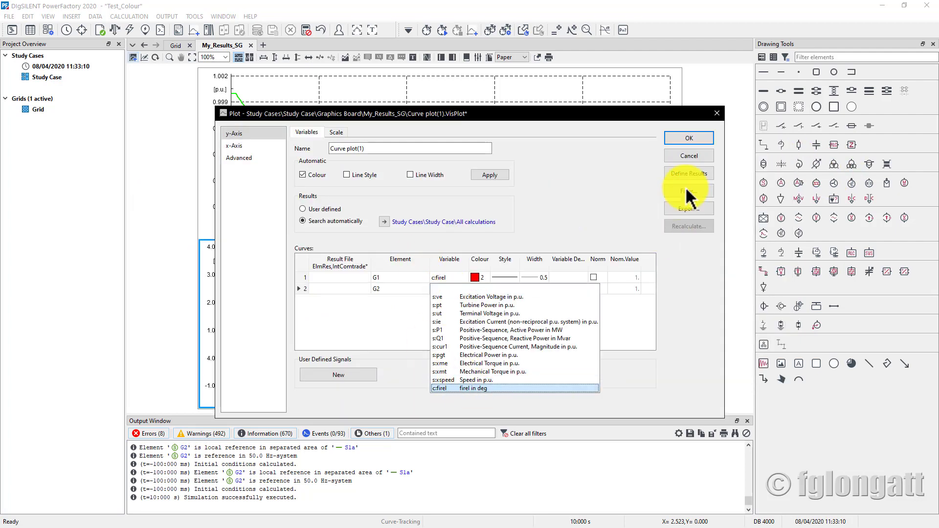
click(708, 138)
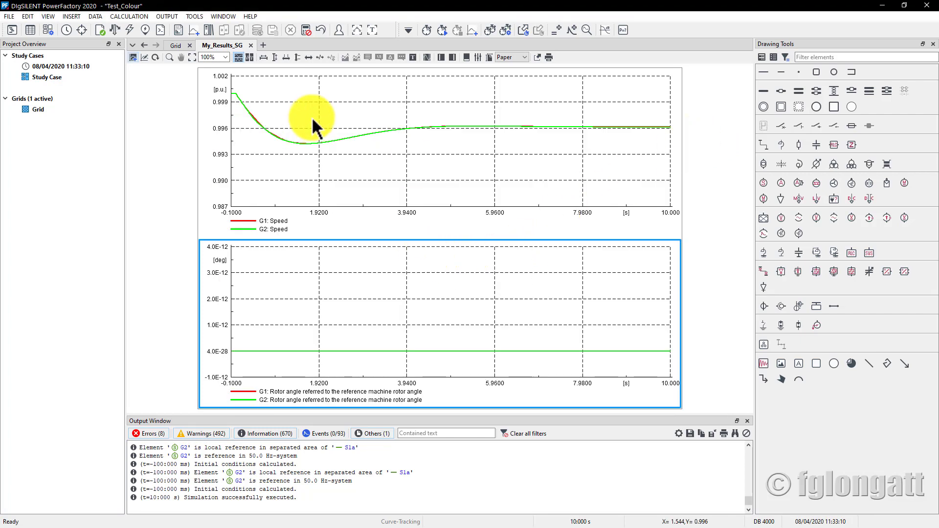
Autoscale the y-axes so the G1 and G2 curves fill both plots, then return to Grid
click(274, 57)
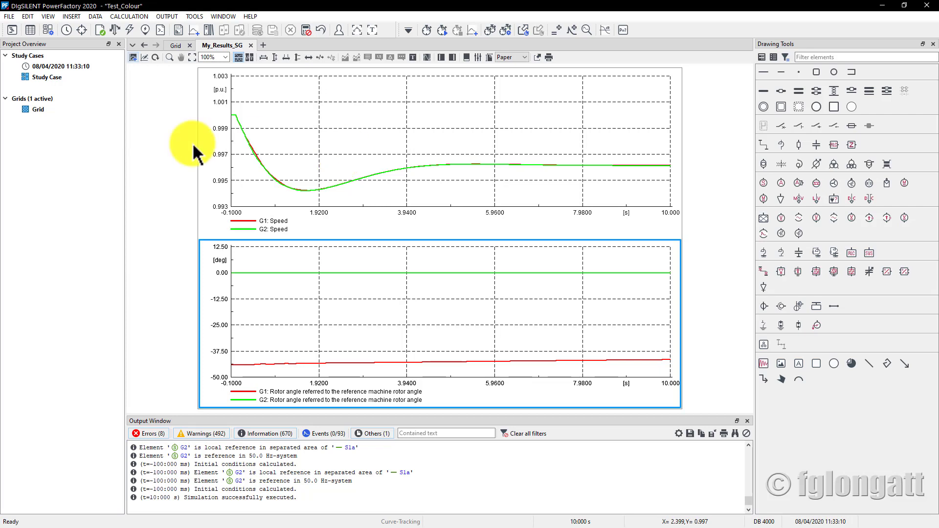
click(174, 45)
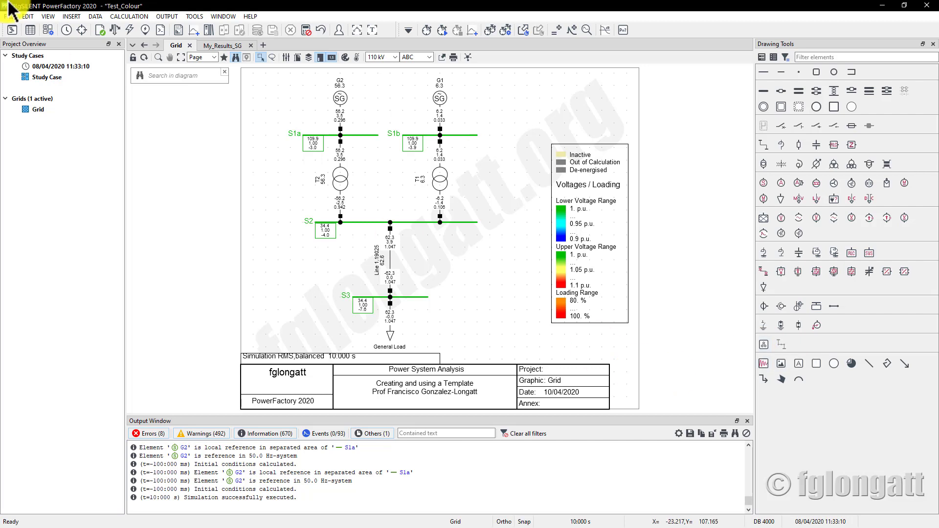
click(13, 29)
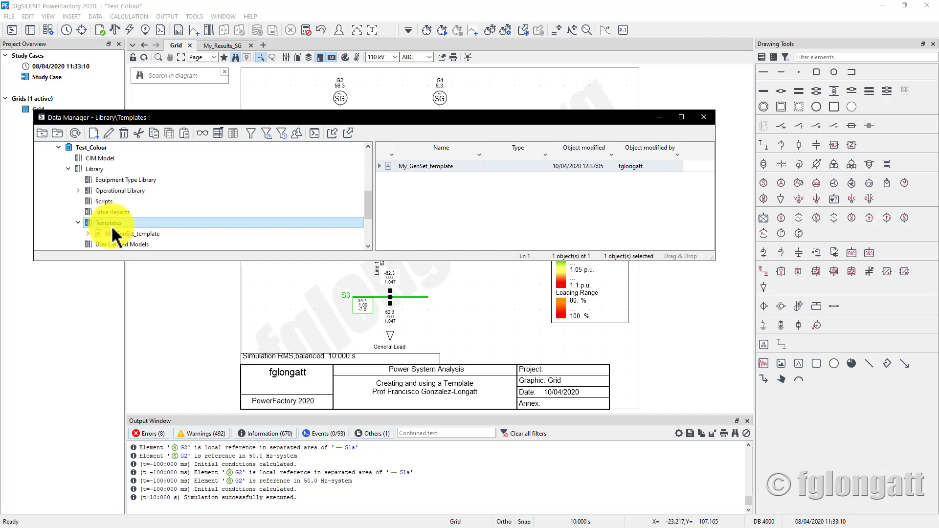
click(712, 122)
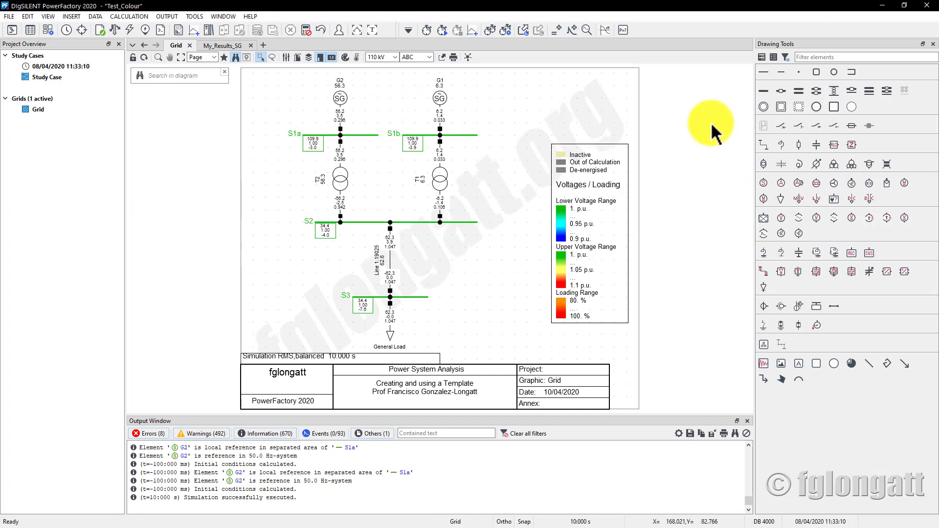